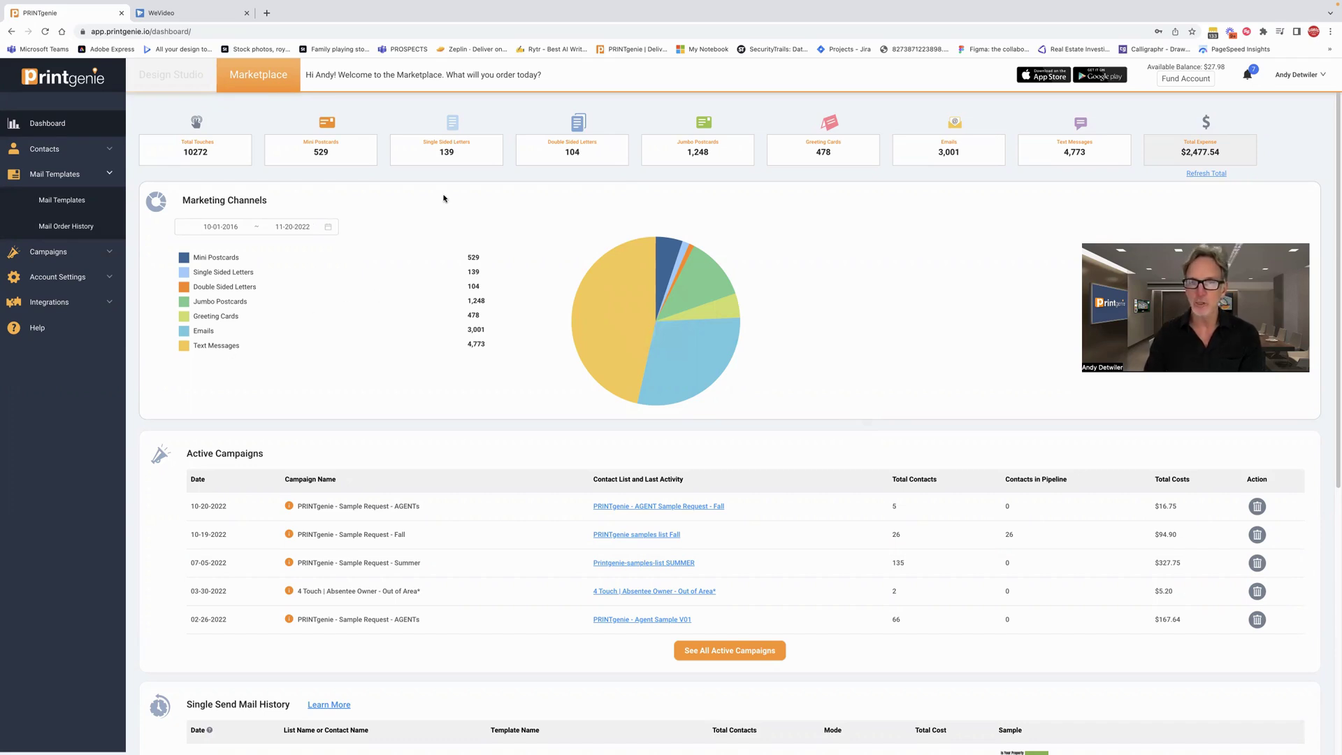
pyautogui.scroll(-3, 880, 268)
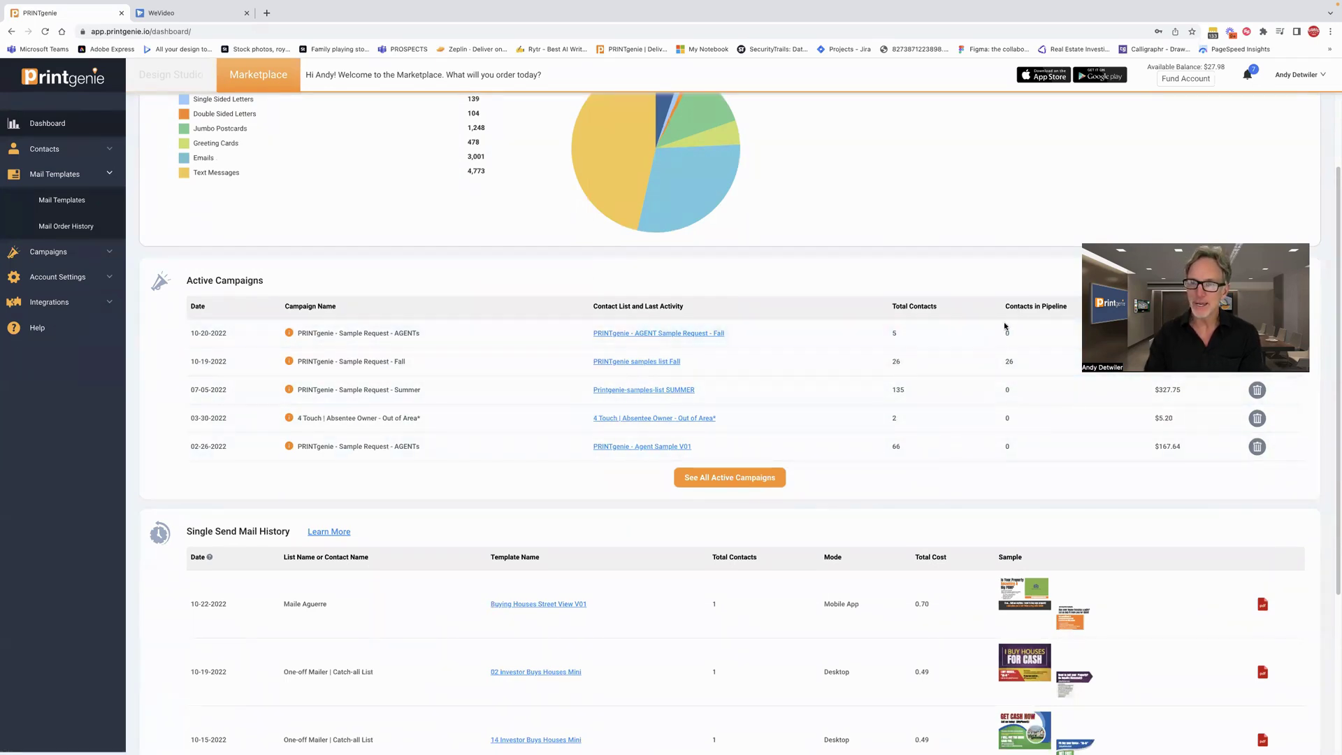
pyautogui.scroll(-5, 1006, 378)
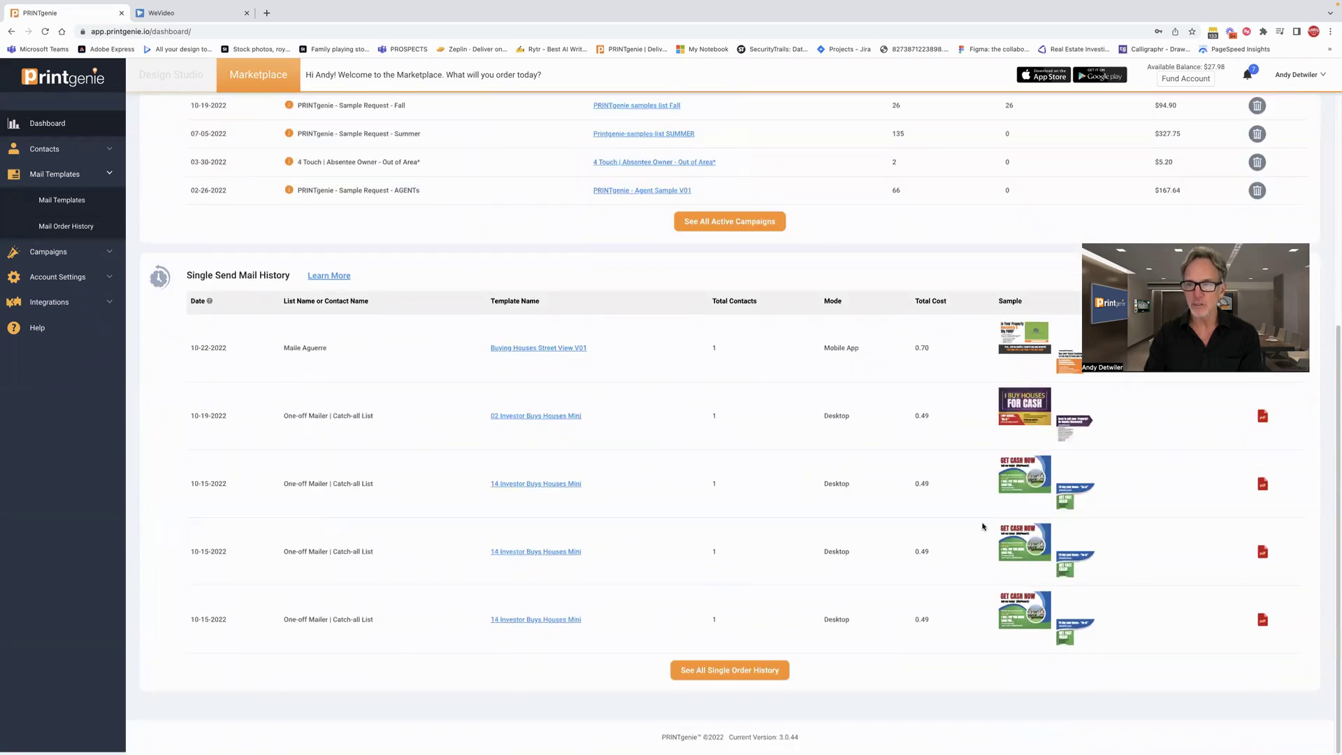
pyautogui.scroll(5, 980, 305)
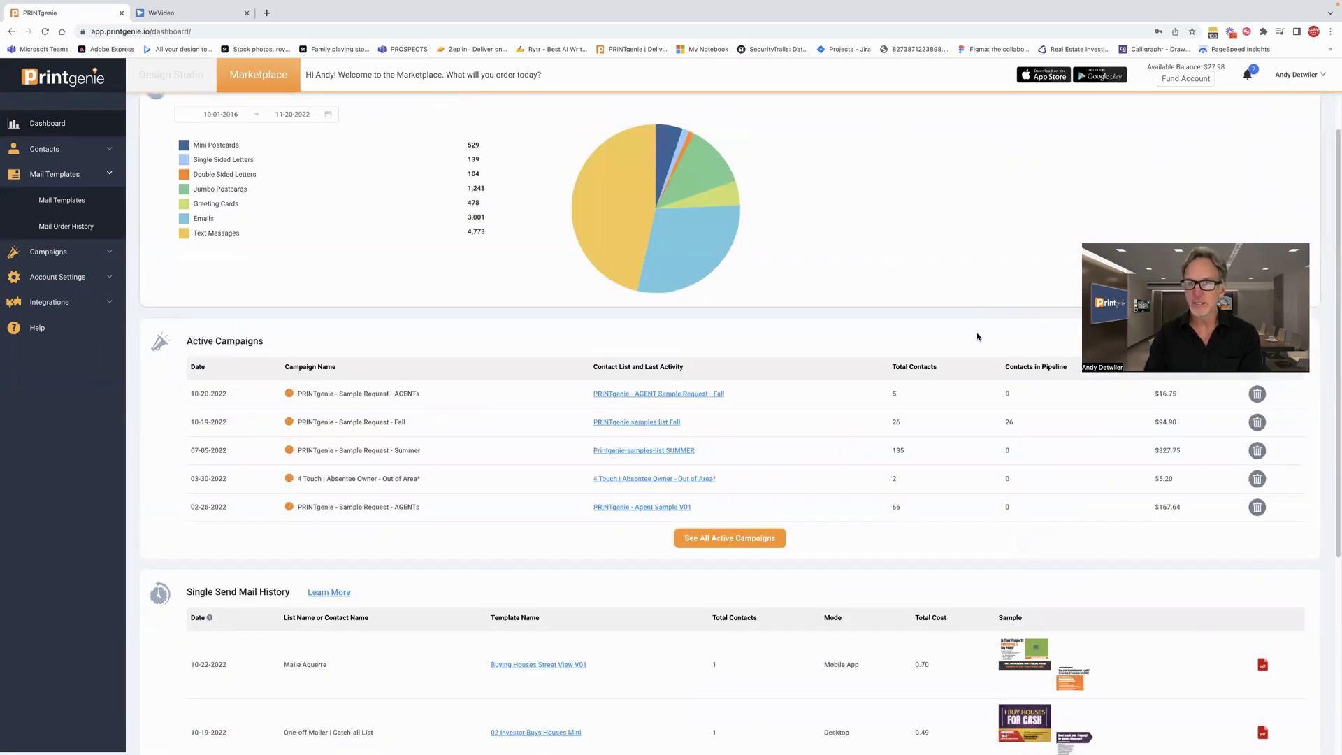
pyautogui.scroll(3, 977, 336)
pyautogui.scroll(-5, 974, 444)
pyautogui.scroll(3, 866, 389)
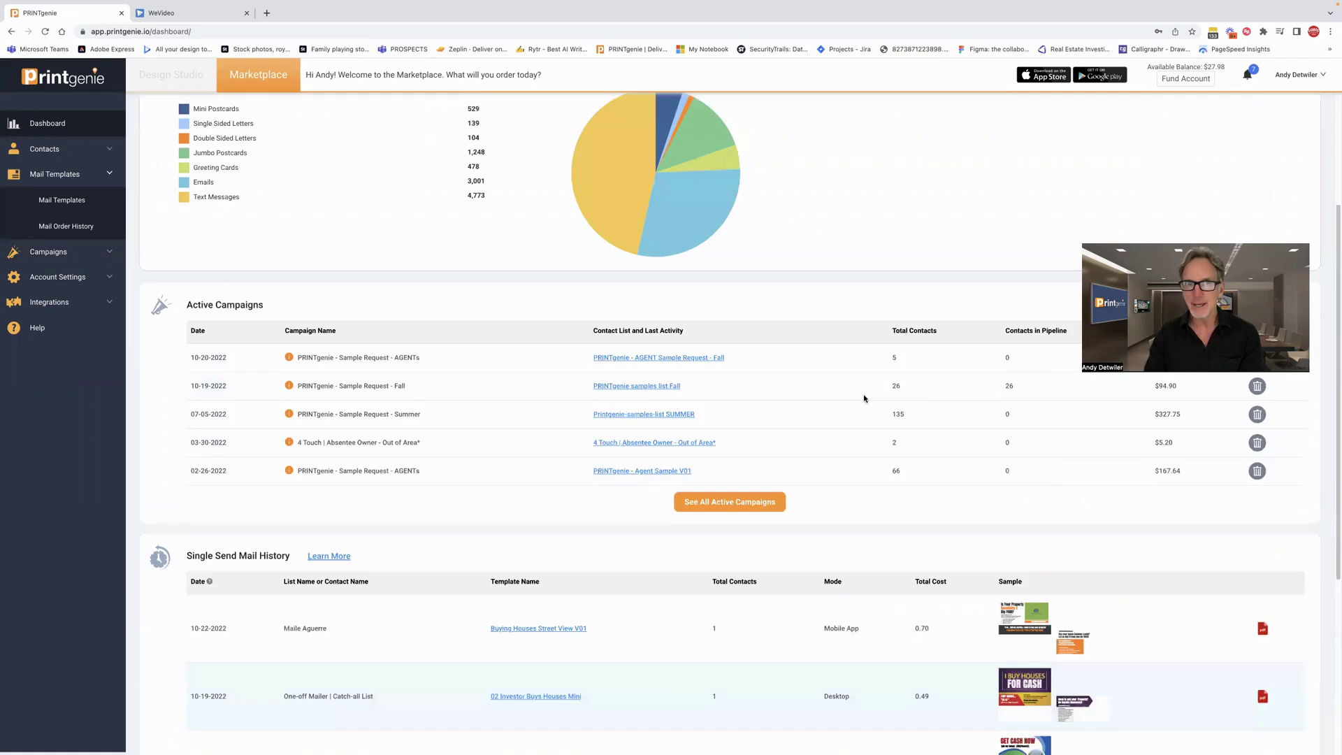
pyautogui.scroll(3, 865, 398)
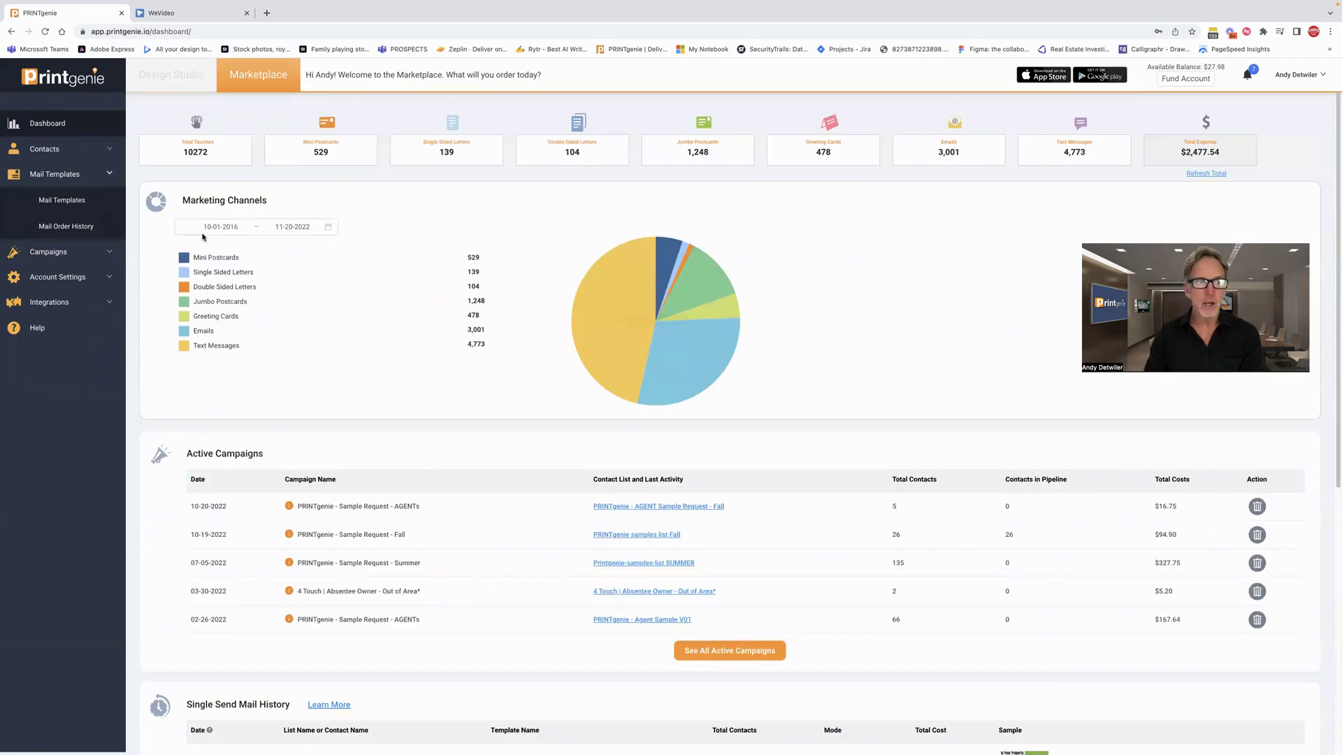
# Open the Mail Templates gallery and switch Show entries from 12 to 60 per page
pyautogui.click(70, 202)
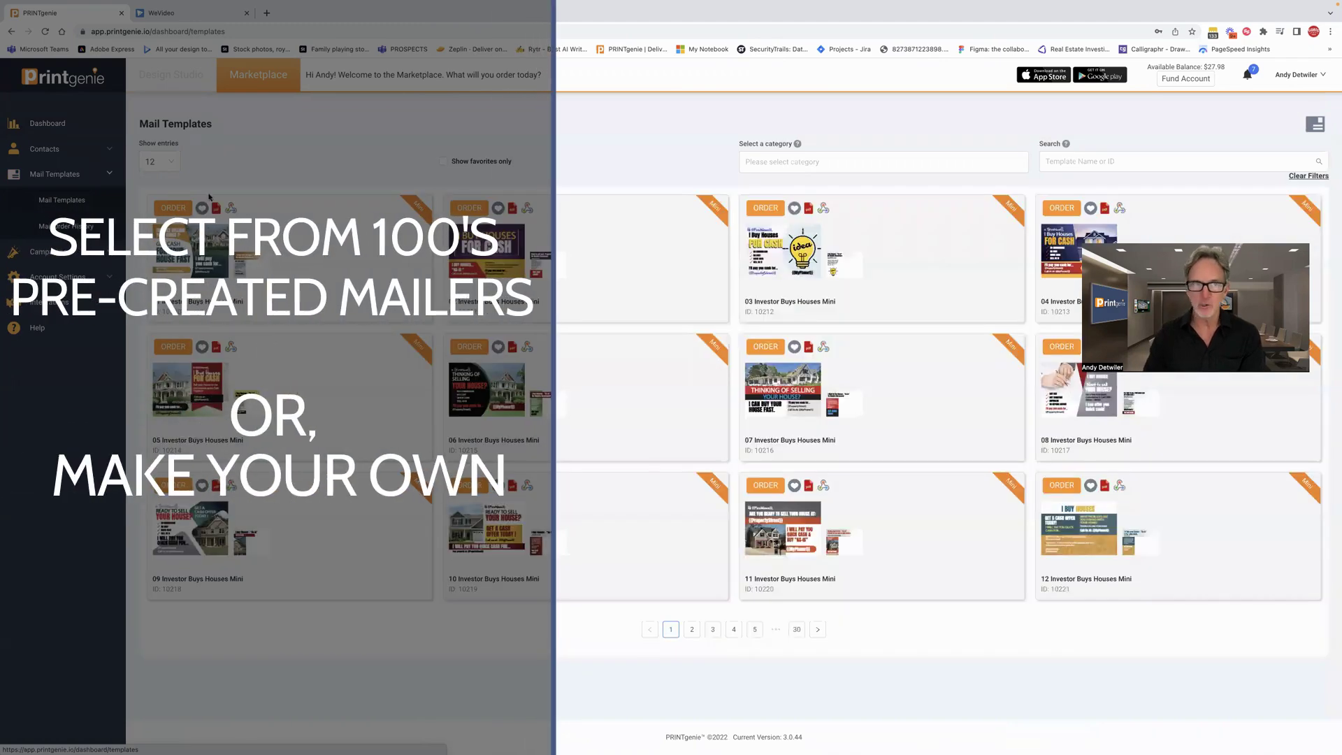
pyautogui.click(159, 161)
pyautogui.click(168, 233)
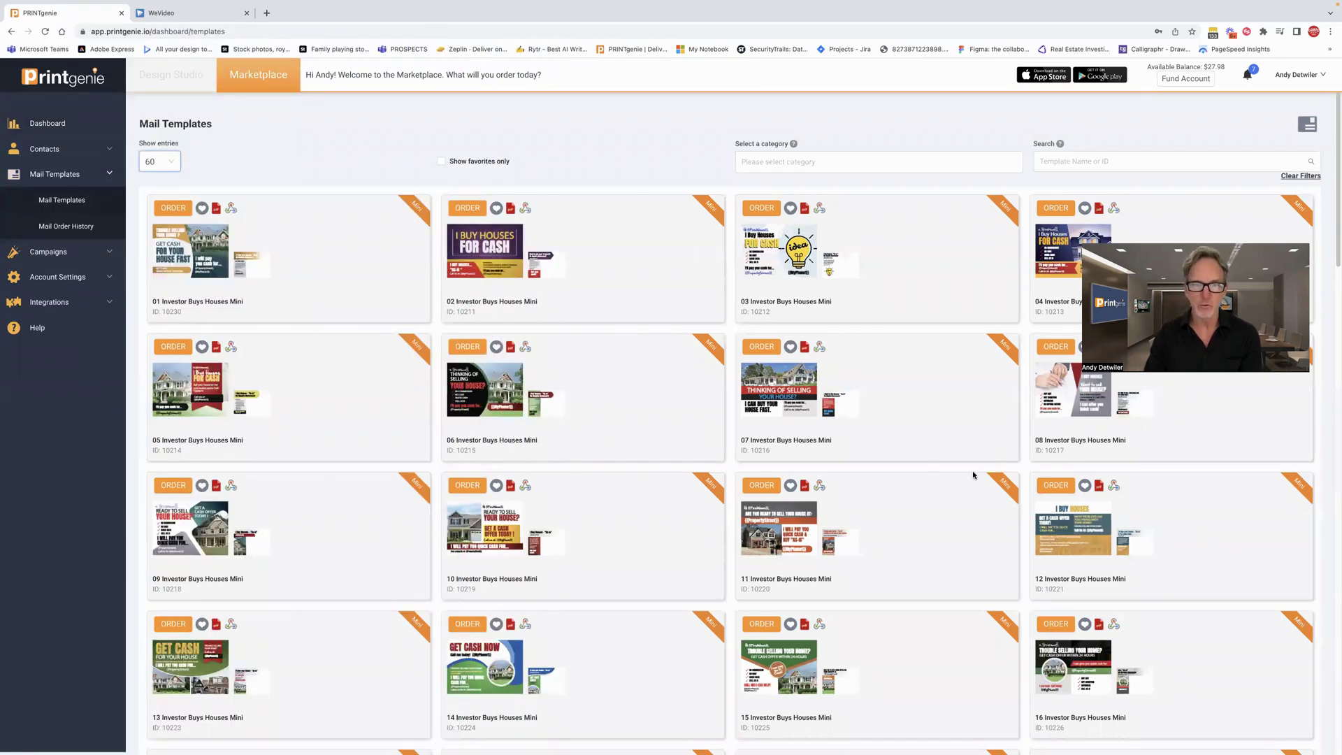
pyautogui.scroll(-3, 972, 474)
pyautogui.scroll(-4, 972, 474)
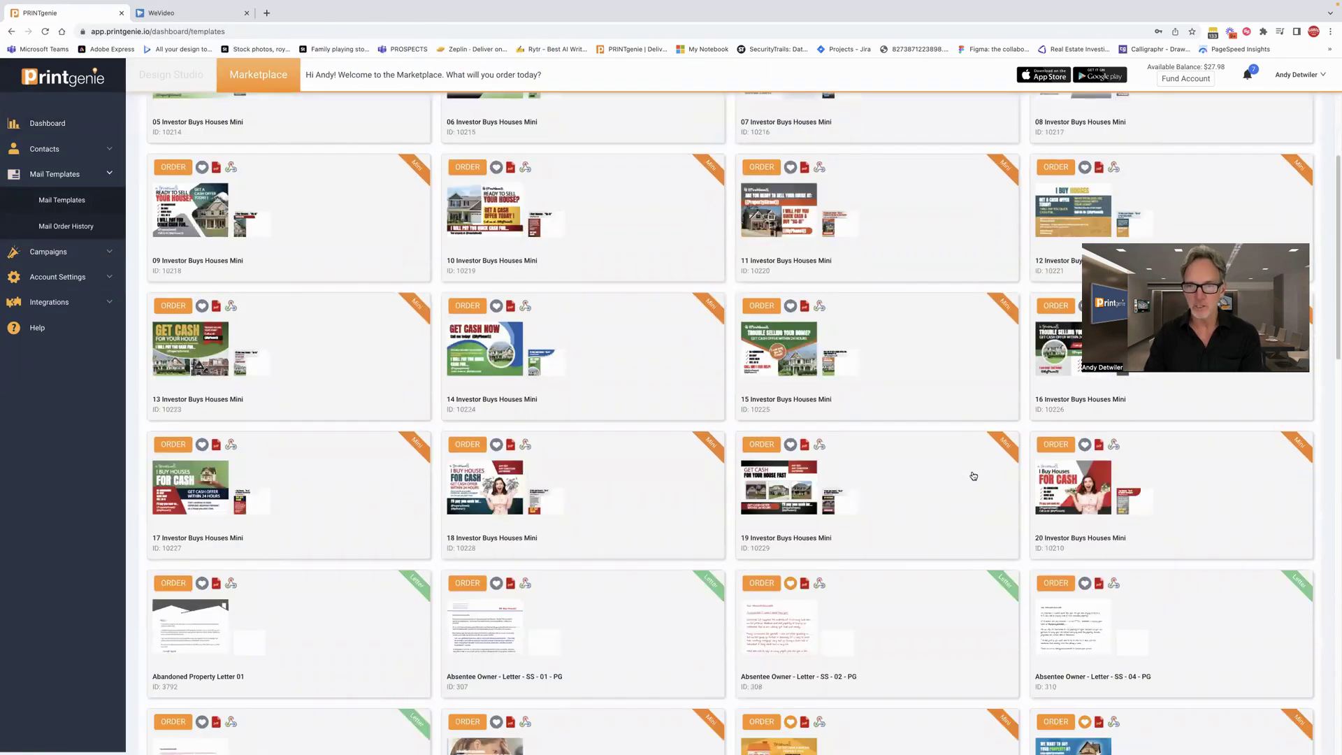
pyautogui.scroll(-8, 972, 475)
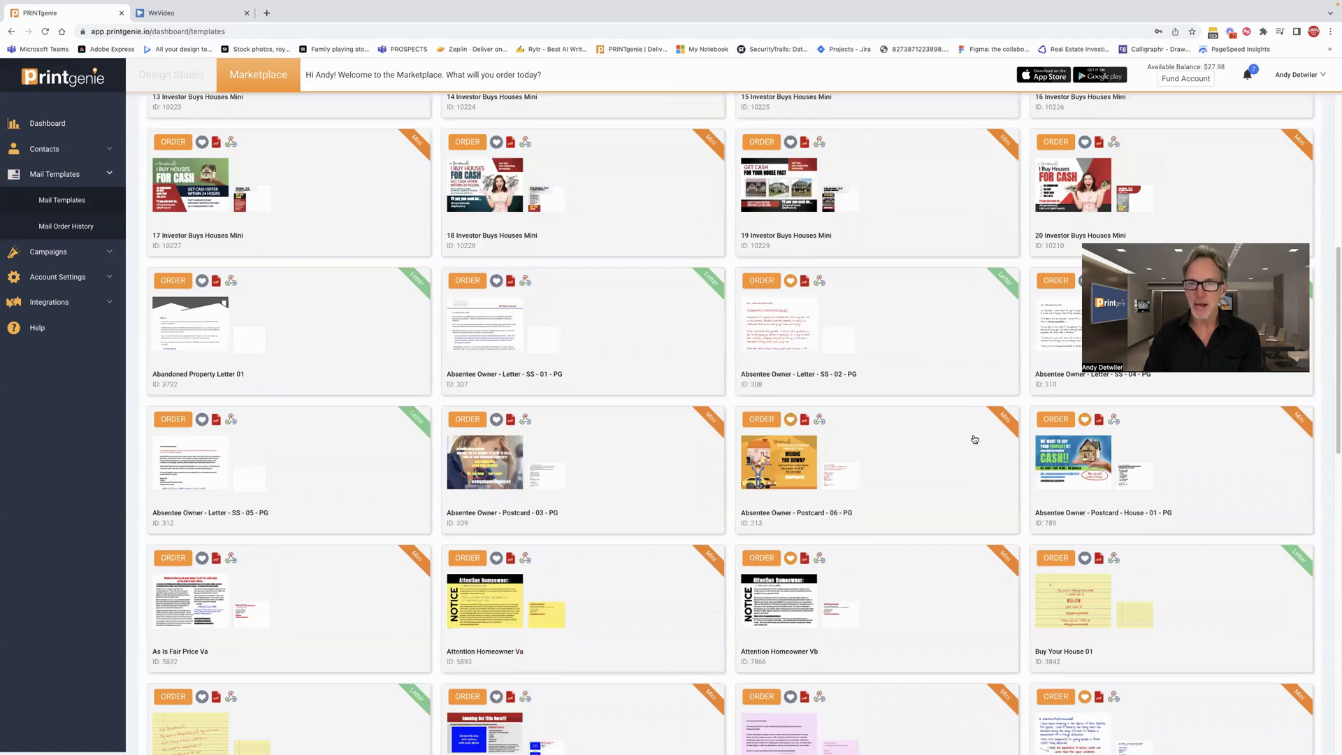
pyautogui.scroll(-3, 975, 434)
pyautogui.scroll(-5, 975, 435)
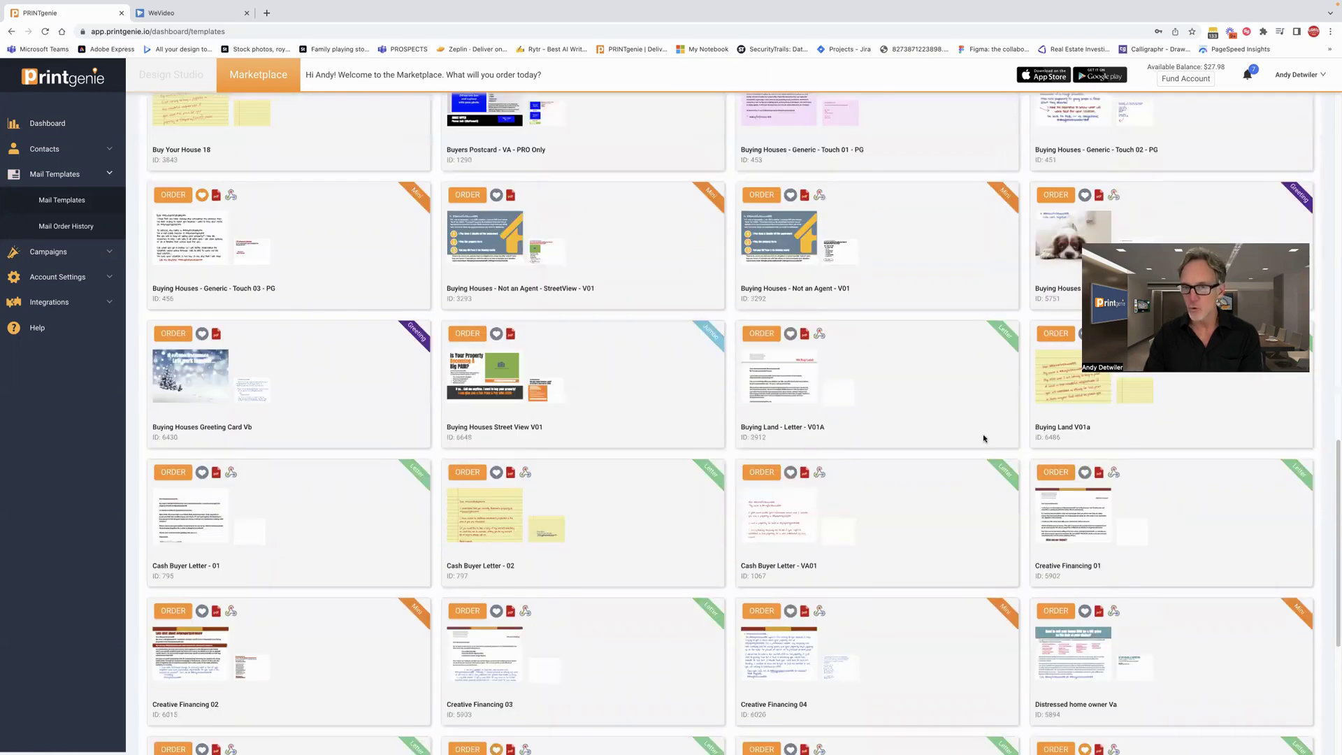
pyautogui.scroll(-3, 984, 439)
pyautogui.scroll(-2, 983, 442)
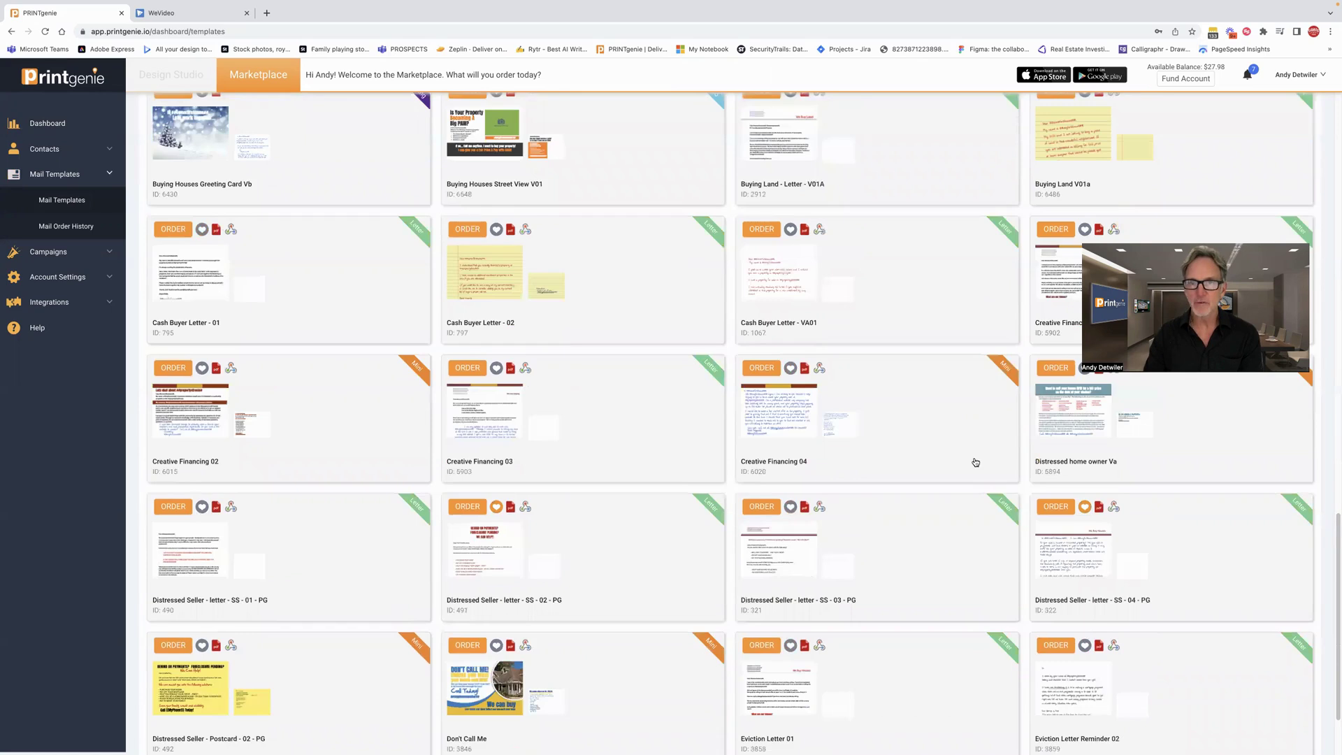
pyautogui.scroll(12, 973, 465)
pyautogui.scroll(10, 975, 463)
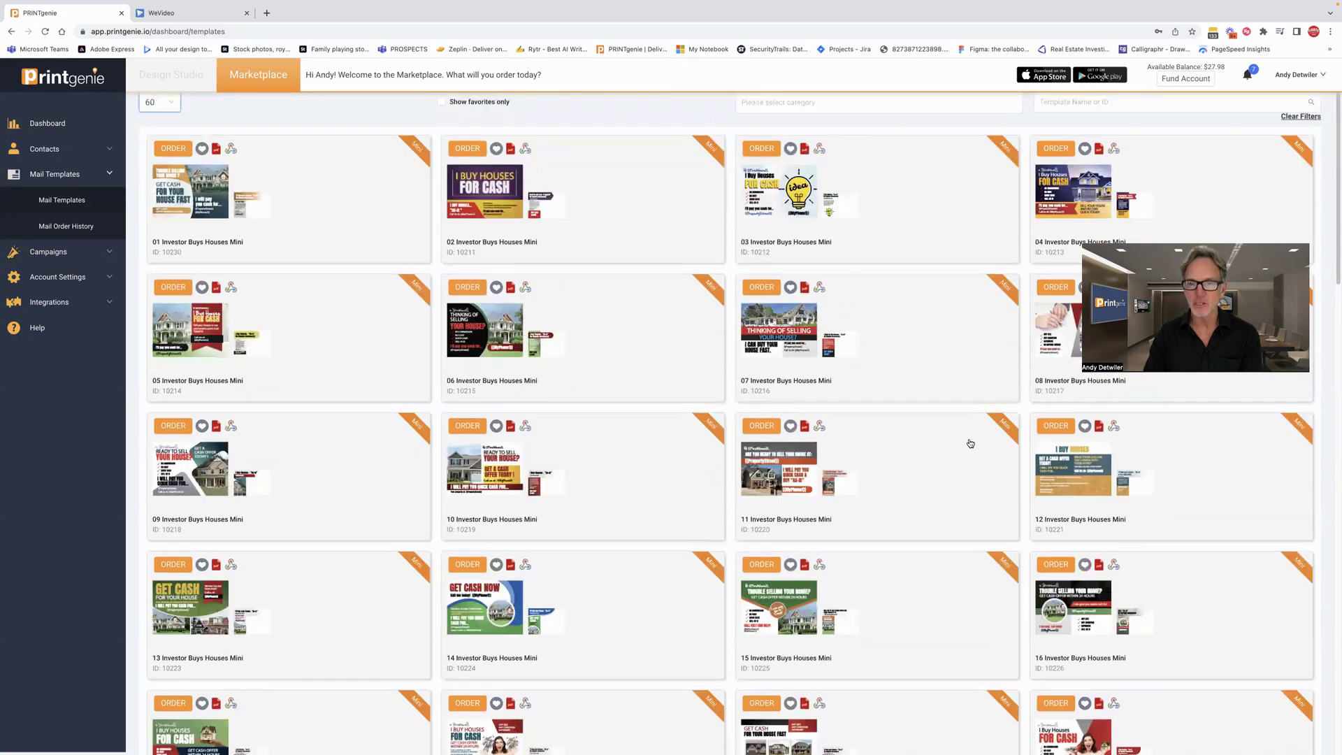
pyautogui.scroll(-7, 878, 437)
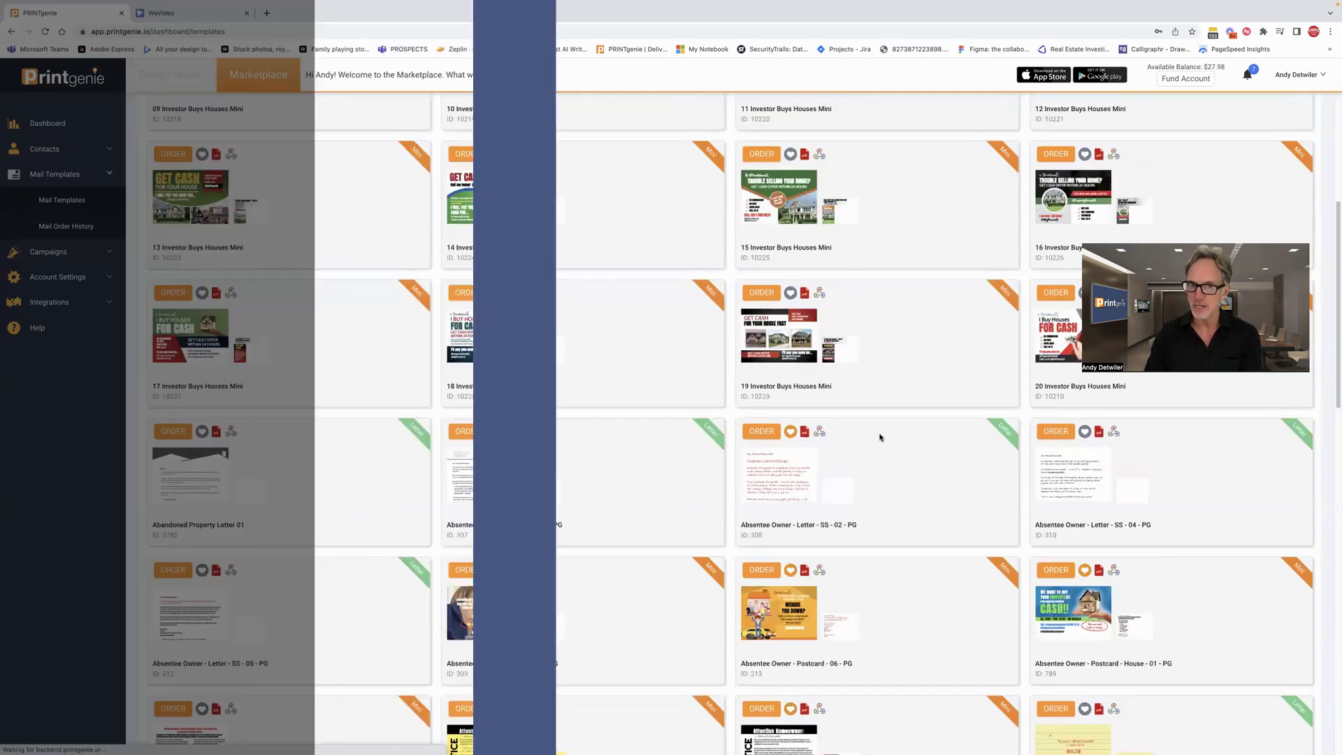
pyautogui.click(880, 437)
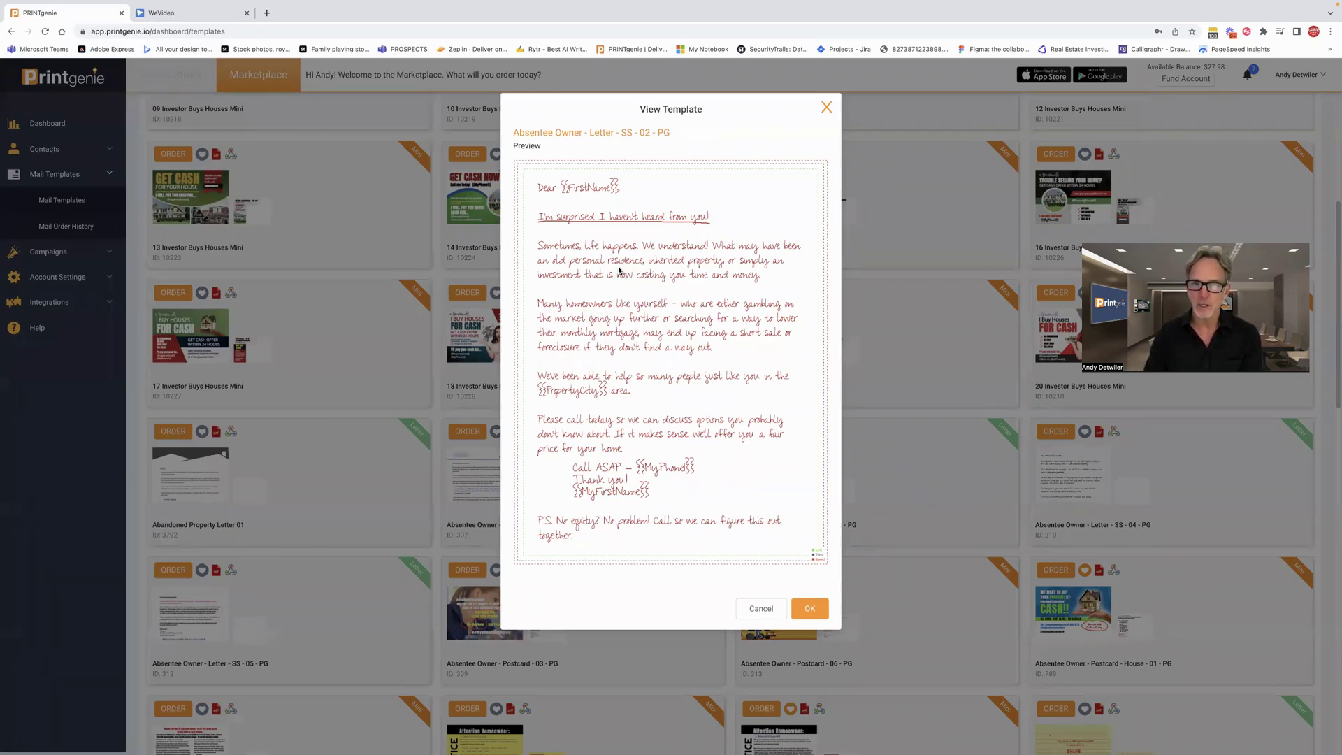
pyautogui.click(826, 107)
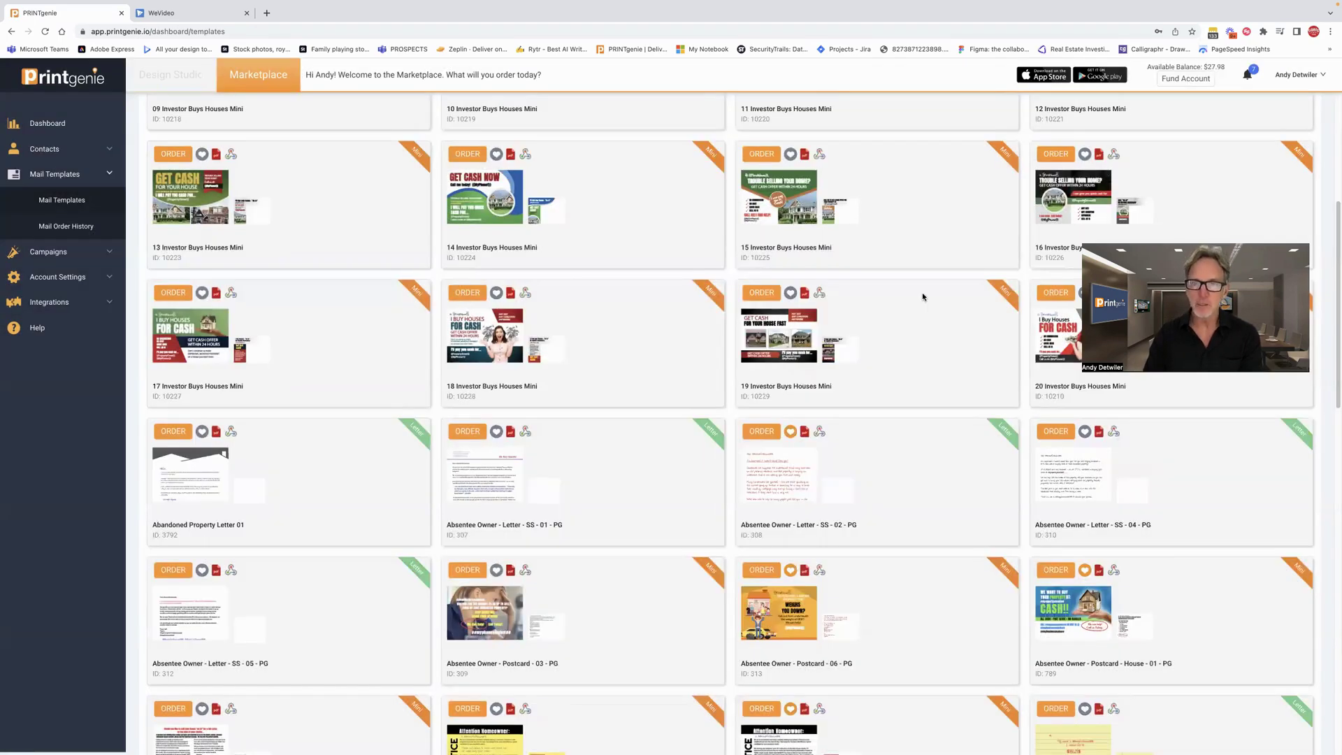
pyautogui.scroll(2, 923, 299)
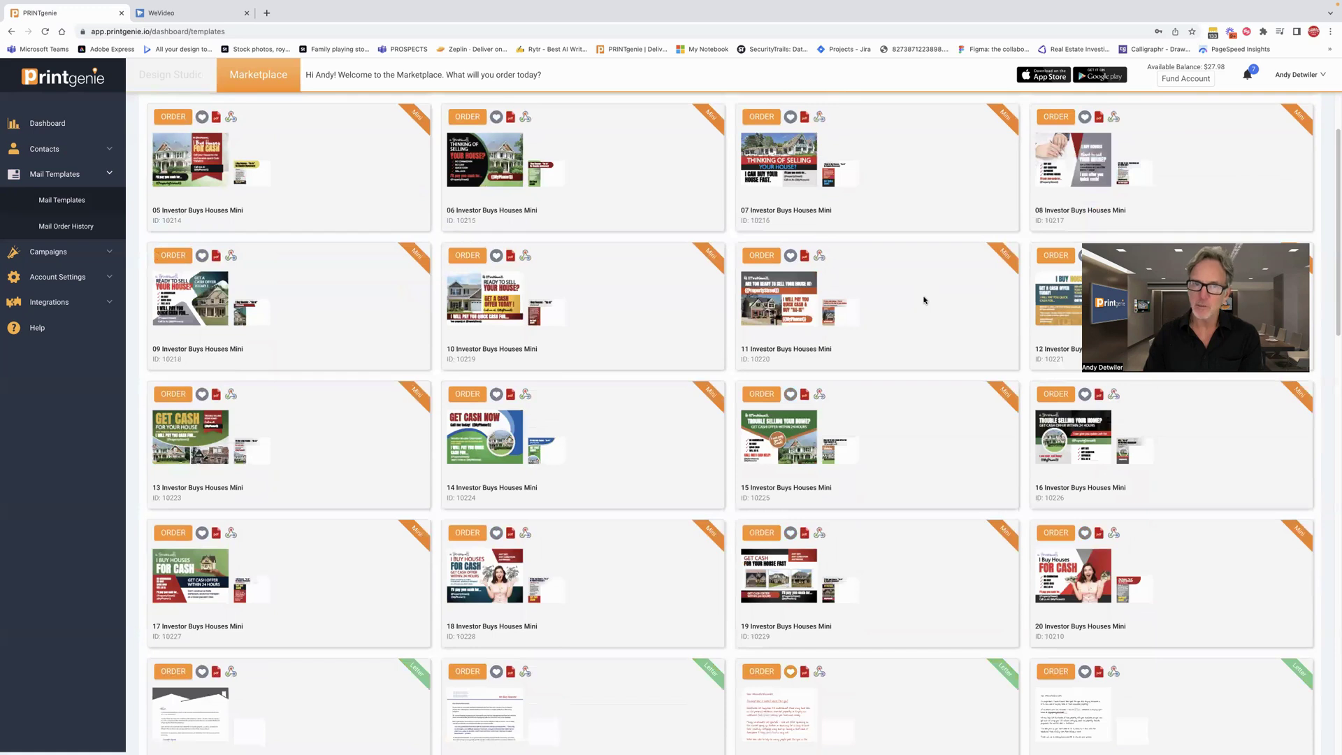
pyautogui.scroll(2, 924, 300)
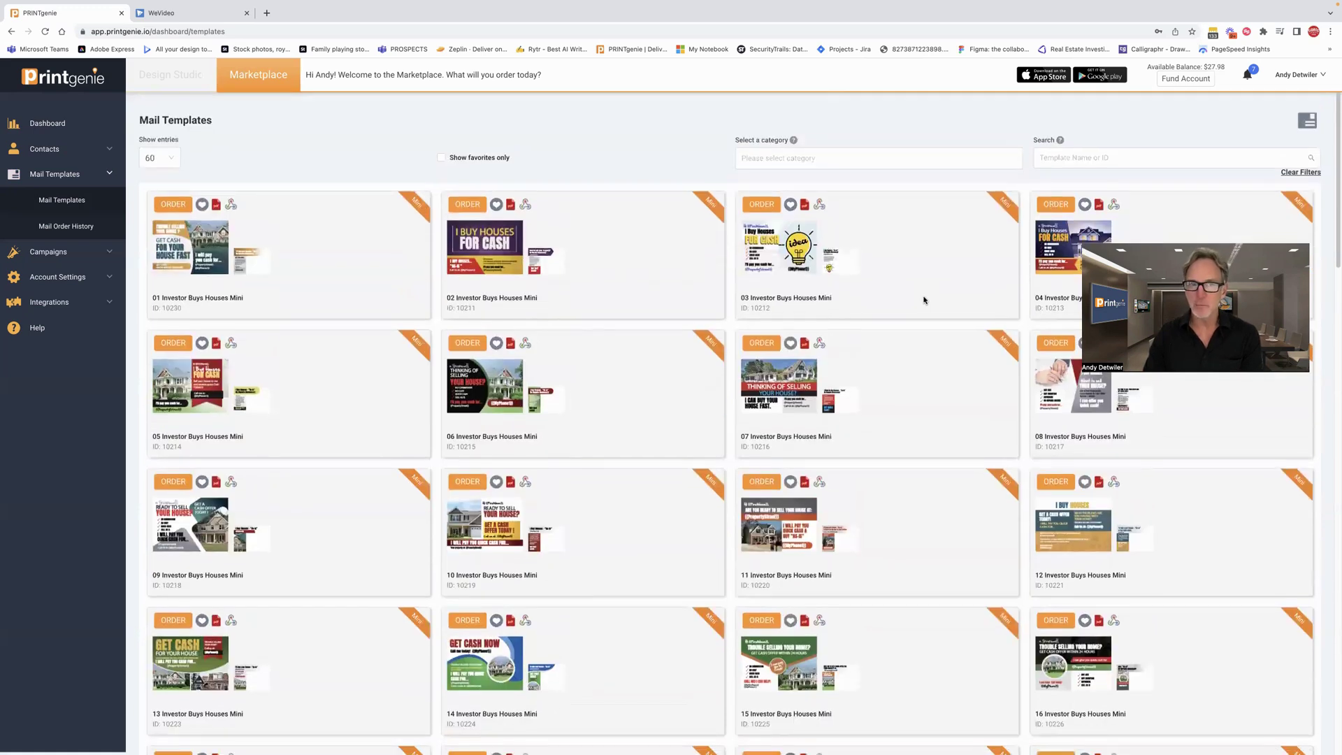
pyautogui.click(478, 251)
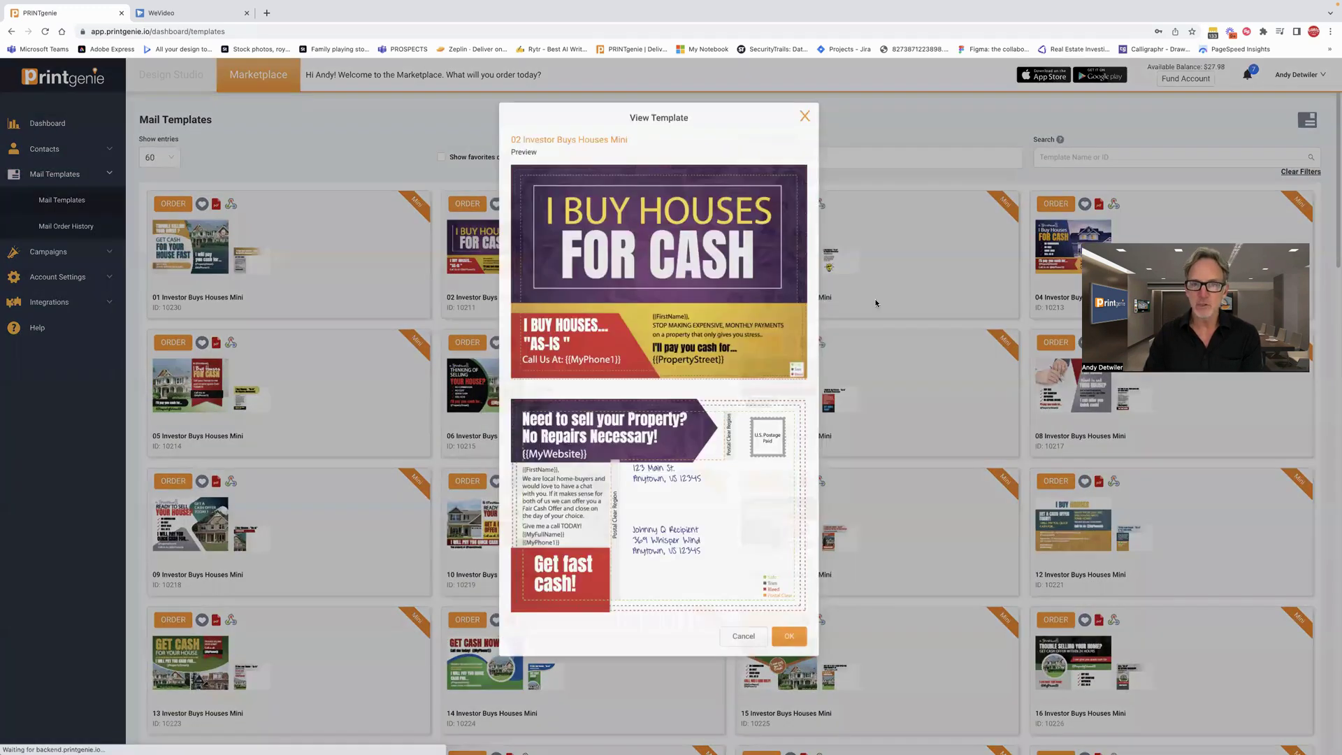
pyautogui.click(803, 116)
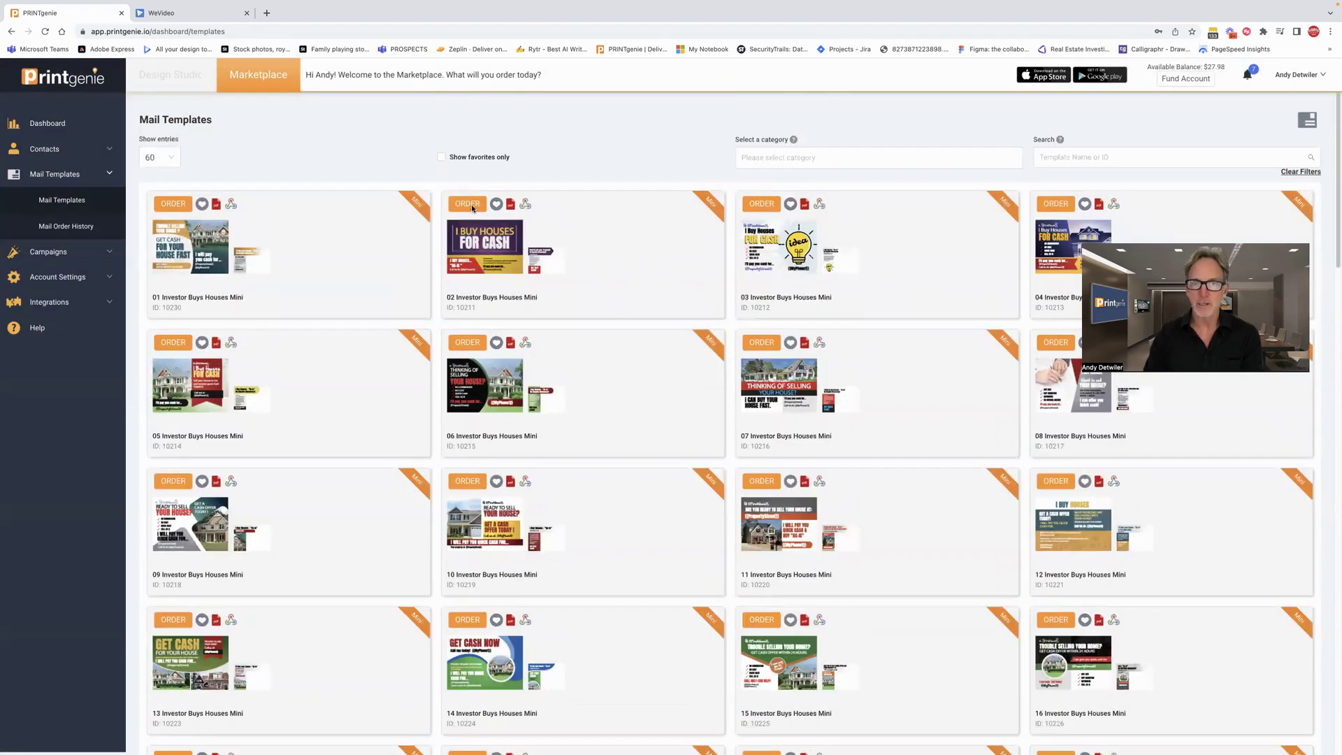
# Order 02 Investor Buys Houses Mini for a contact list, review the saved lists, then close the picker
pyautogui.click(471, 206)
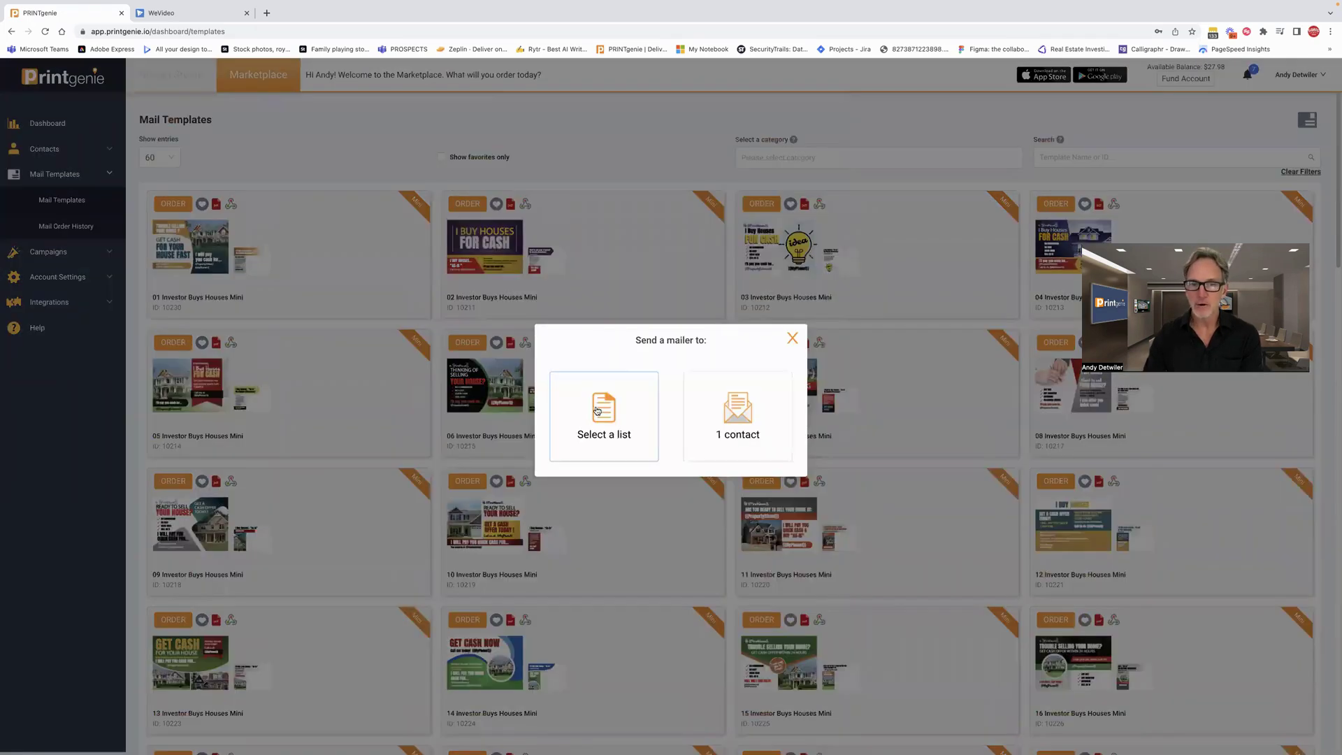
pyautogui.click(599, 414)
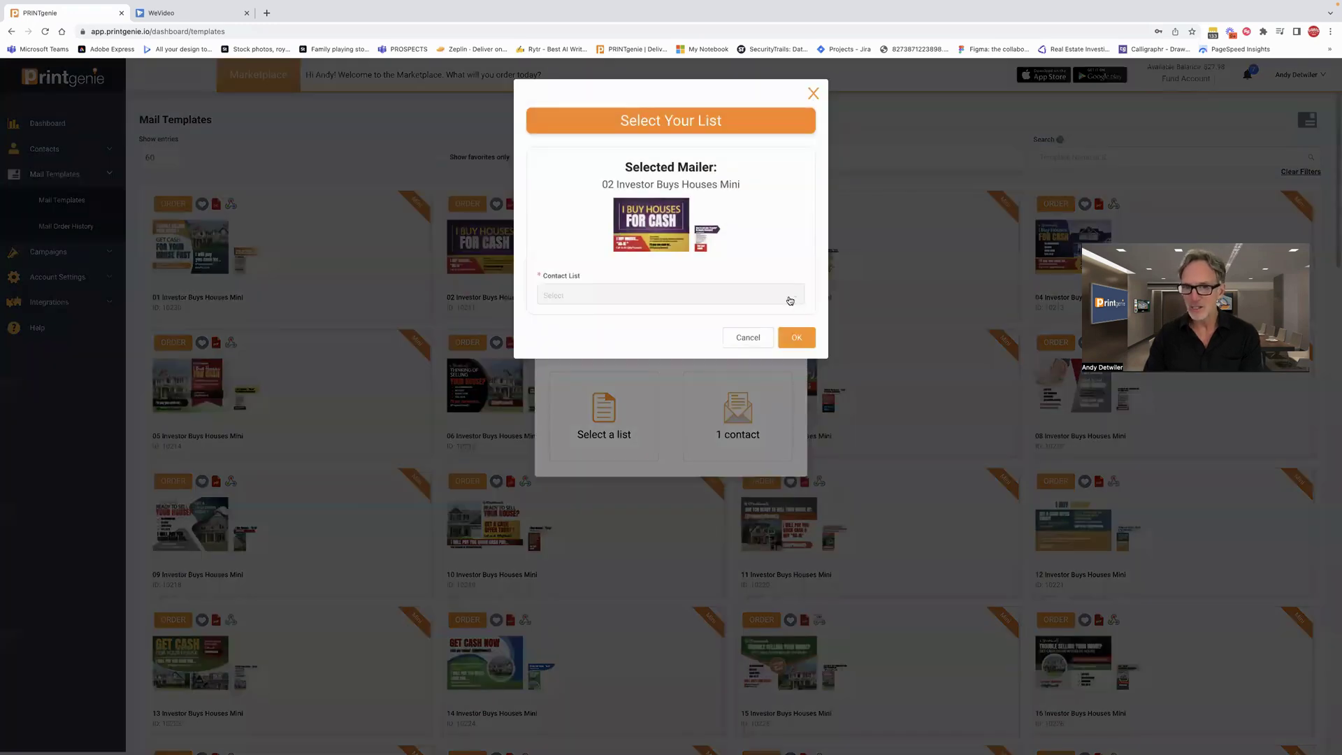
pyautogui.click(788, 297)
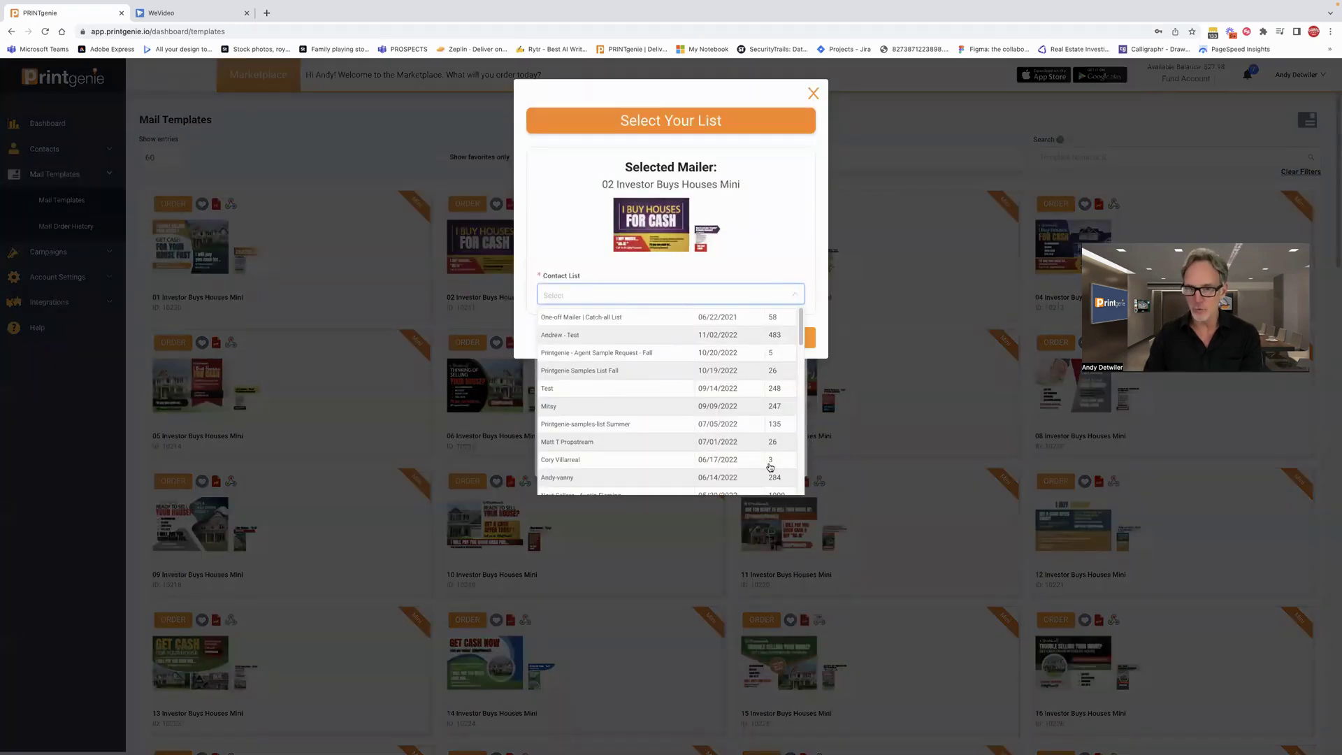
pyautogui.click(743, 240)
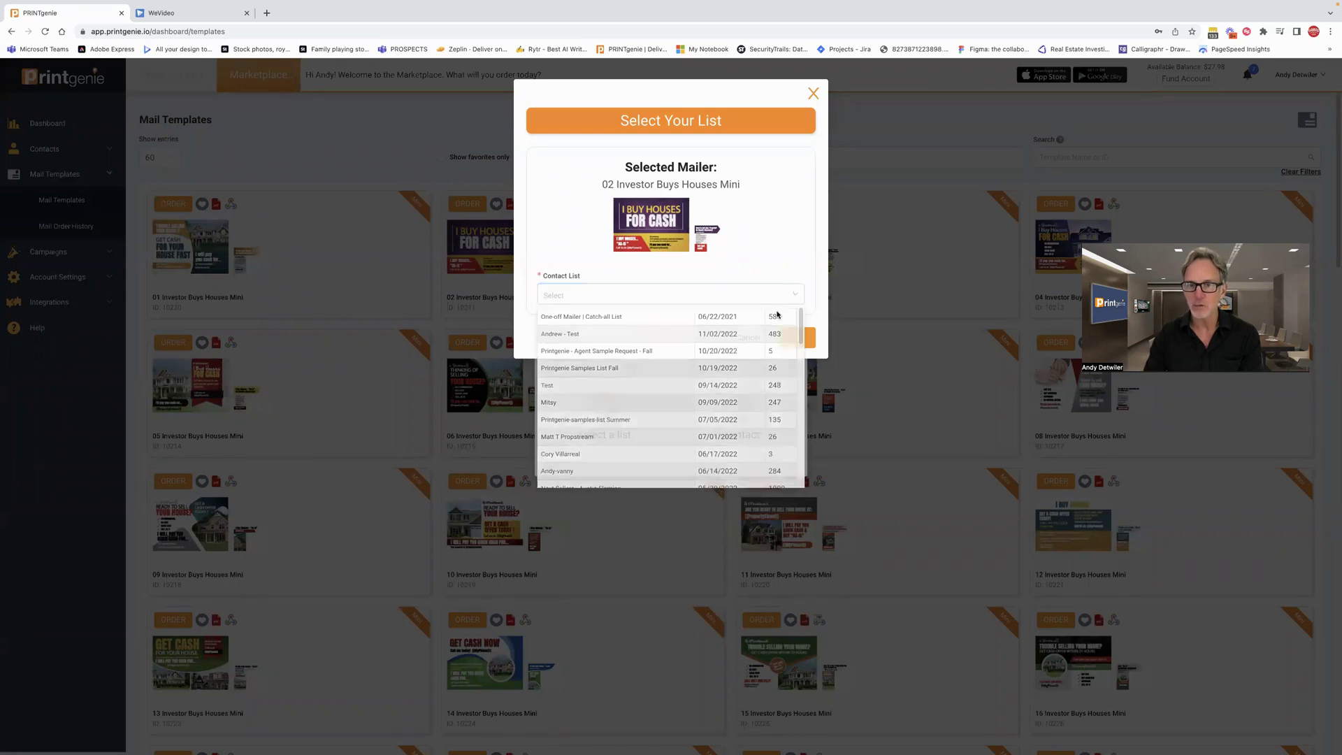
pyautogui.click(814, 94)
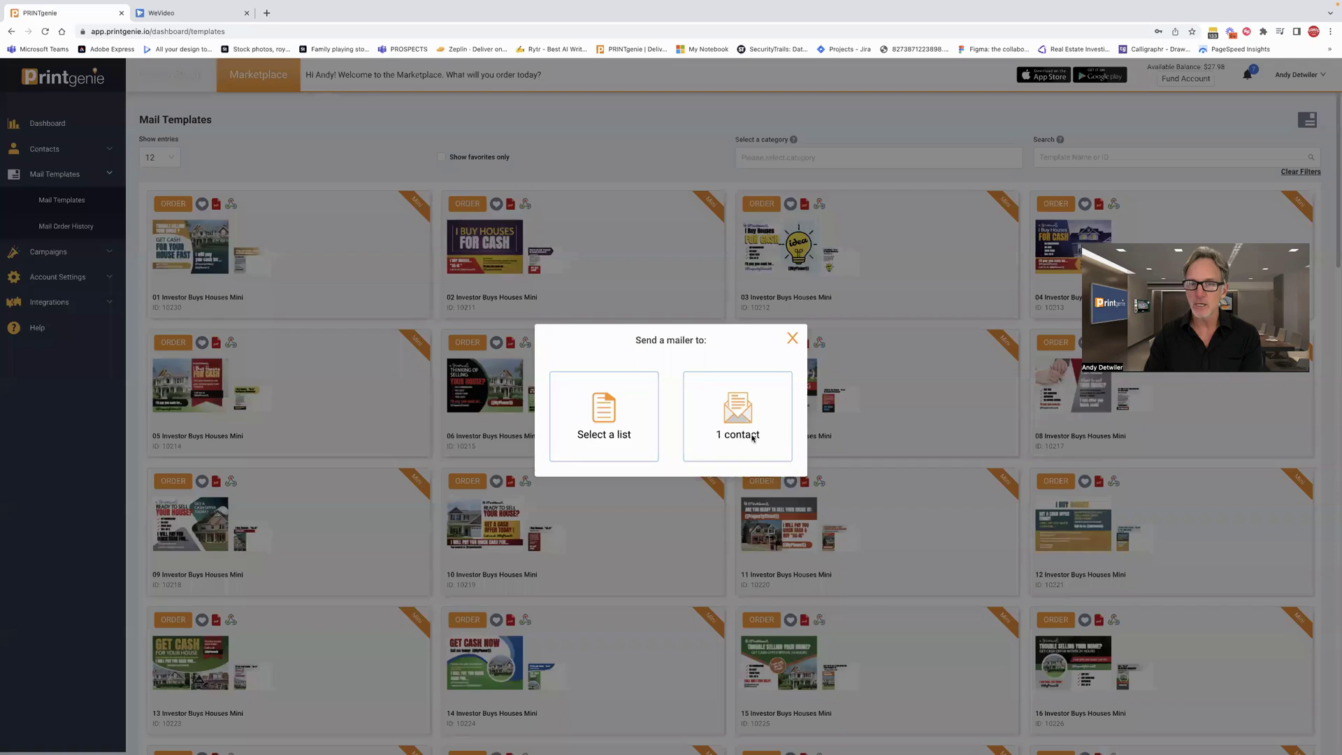
# Try a single-contact recipient address search, then cancel the Send a mailer order
pyautogui.click(755, 435)
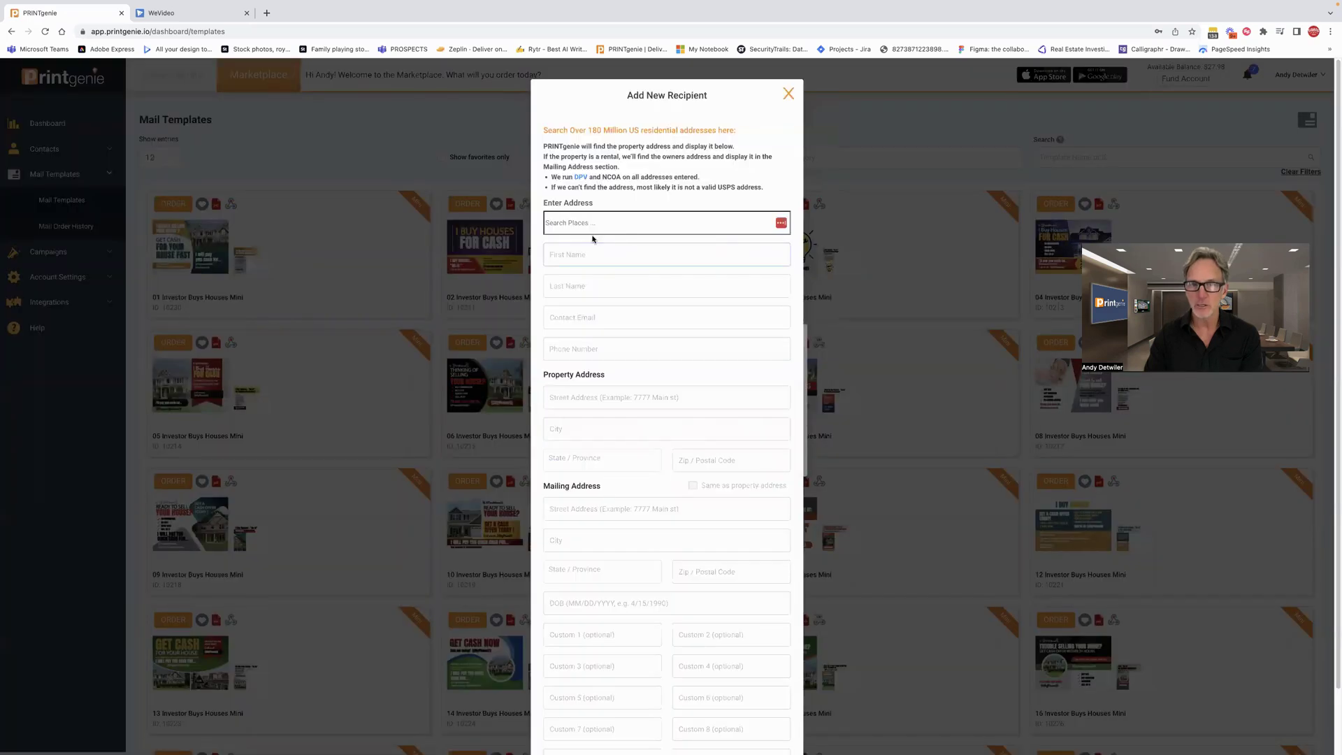
pyautogui.click(591, 221)
pyautogui.write('15')
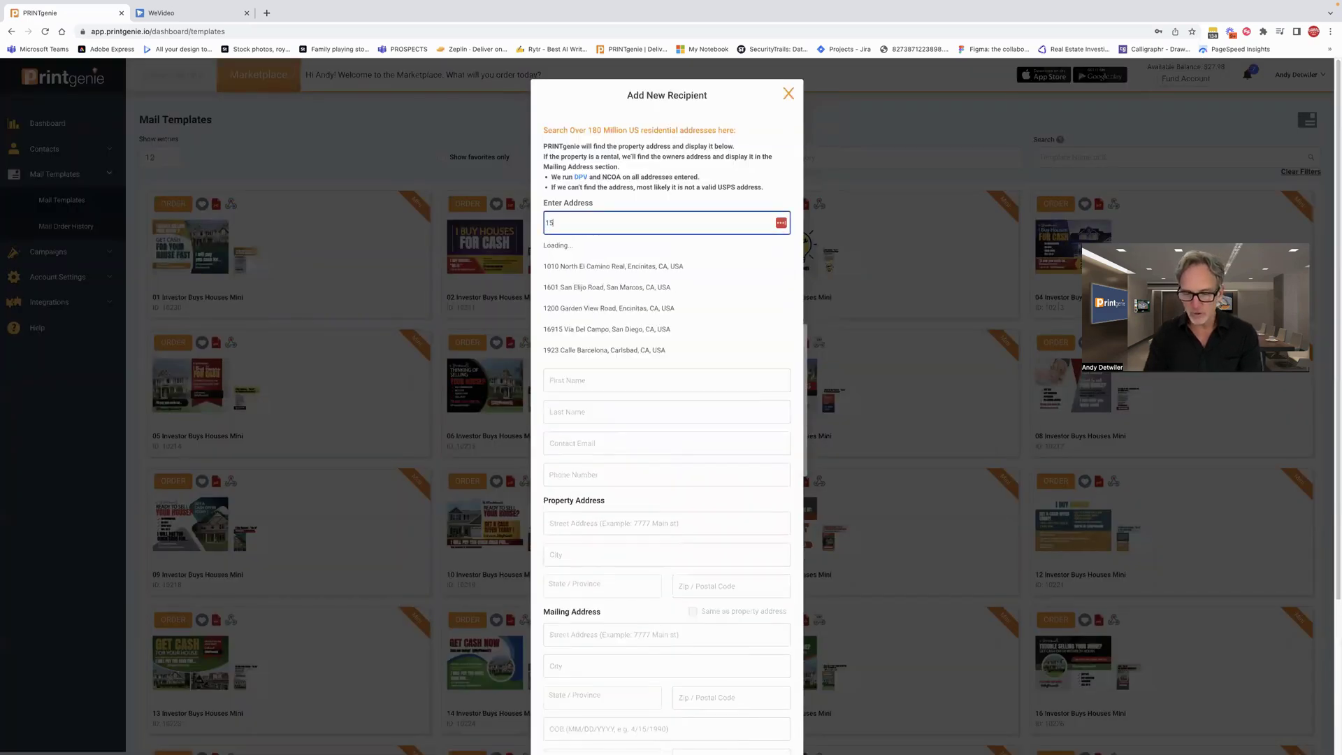
pyautogui.write('0 cerr')
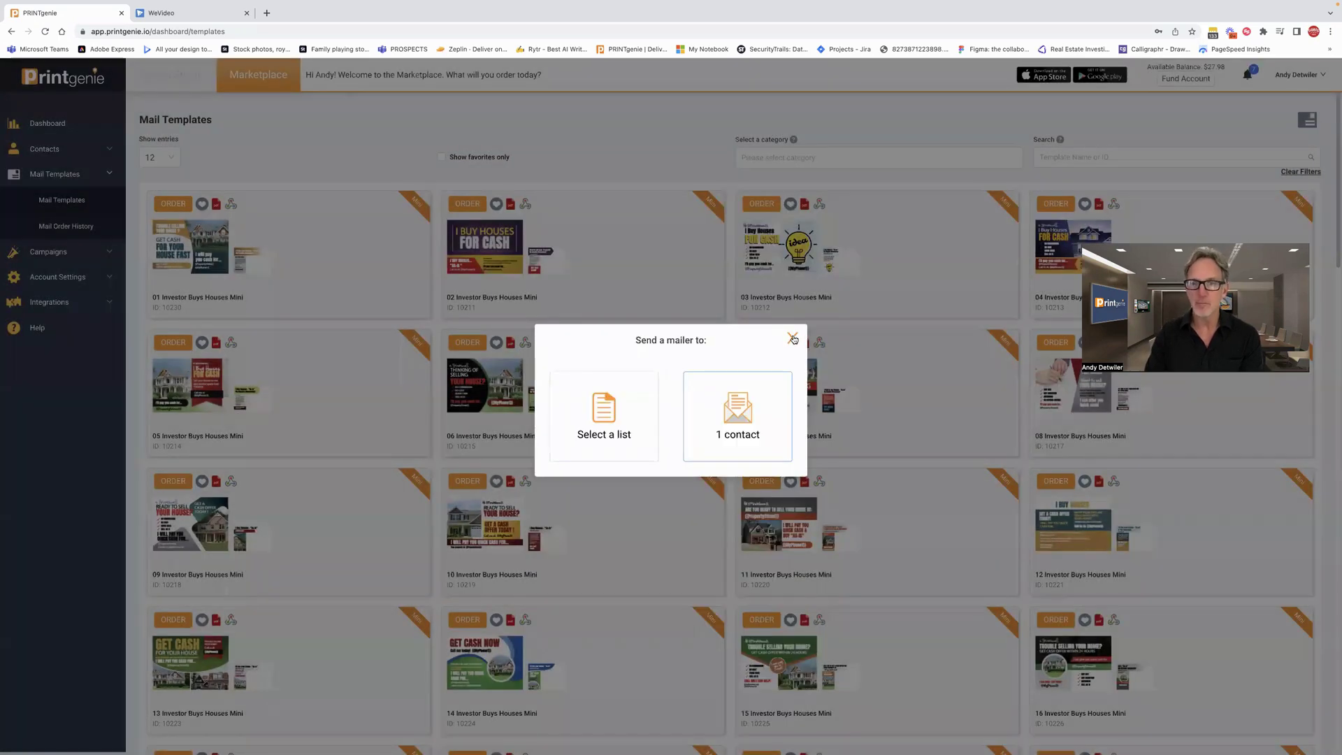
pyautogui.click(794, 339)
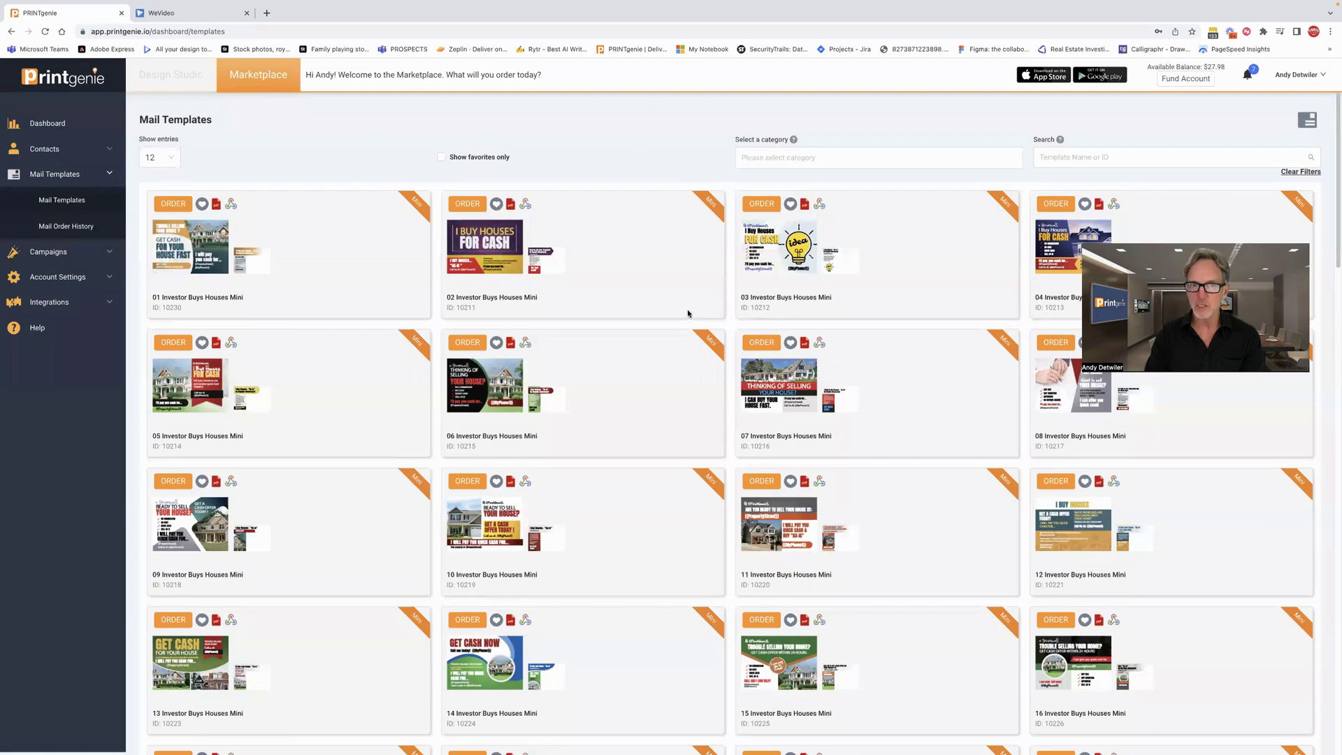
# Copy the API / Webhook URL for template 02 Investor Buys Houses Mini
pyautogui.click(526, 205)
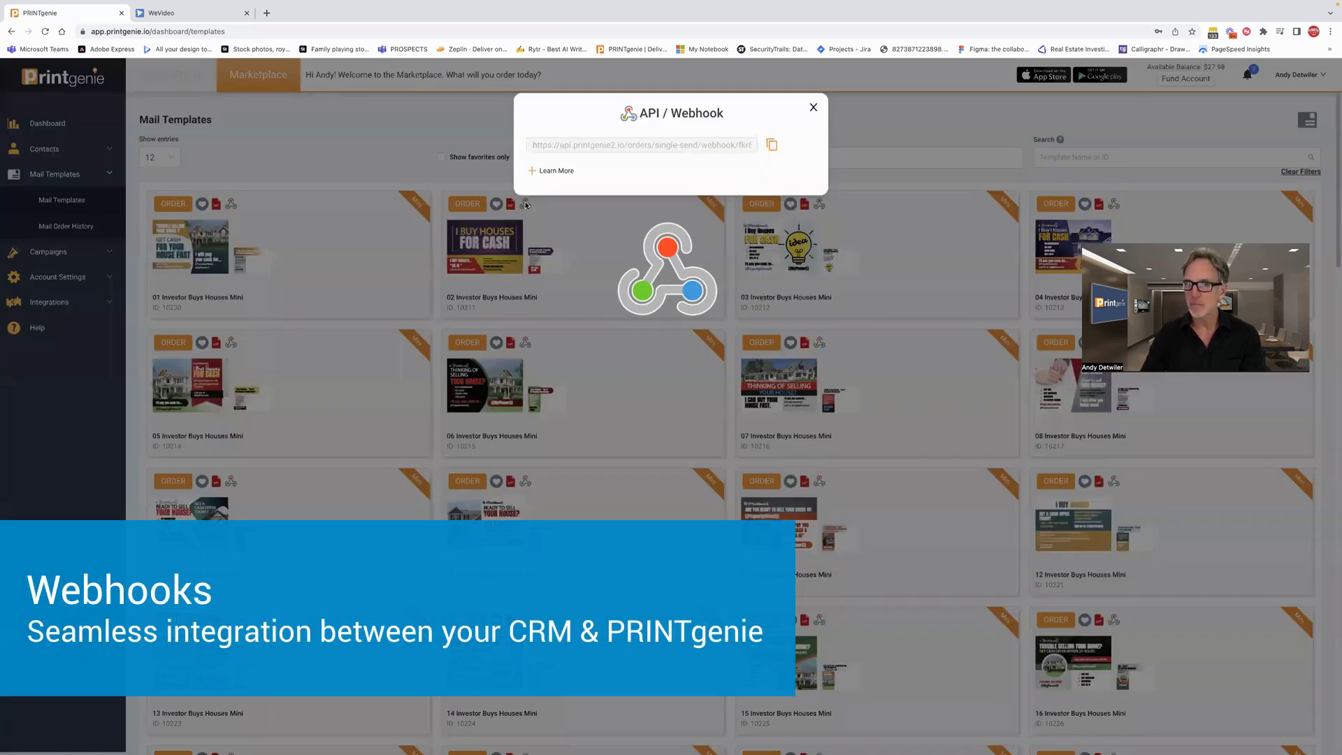
pyautogui.click(773, 147)
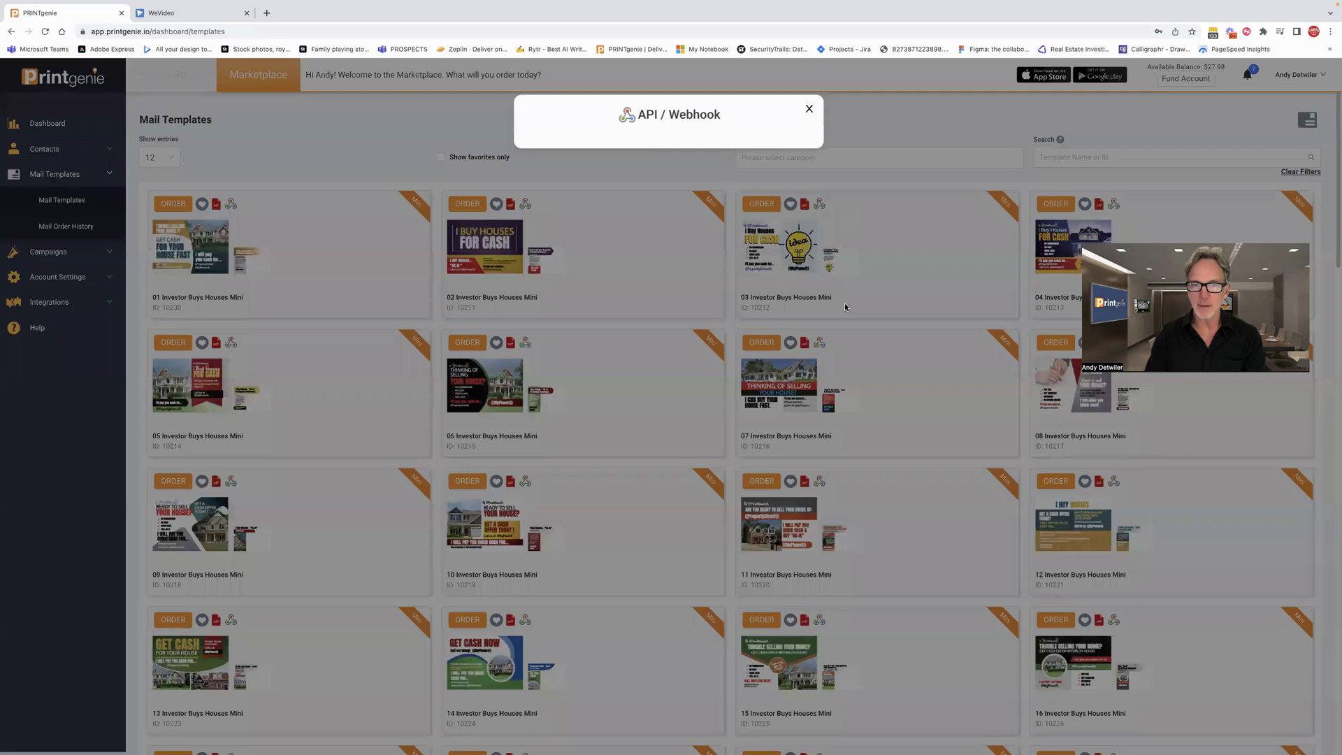
# Close the webhook window and open One-off Mailer | Catch-all List from My Contacts Lists
pyautogui.click(855, 294)
pyautogui.scroll(-1, 865, 275)
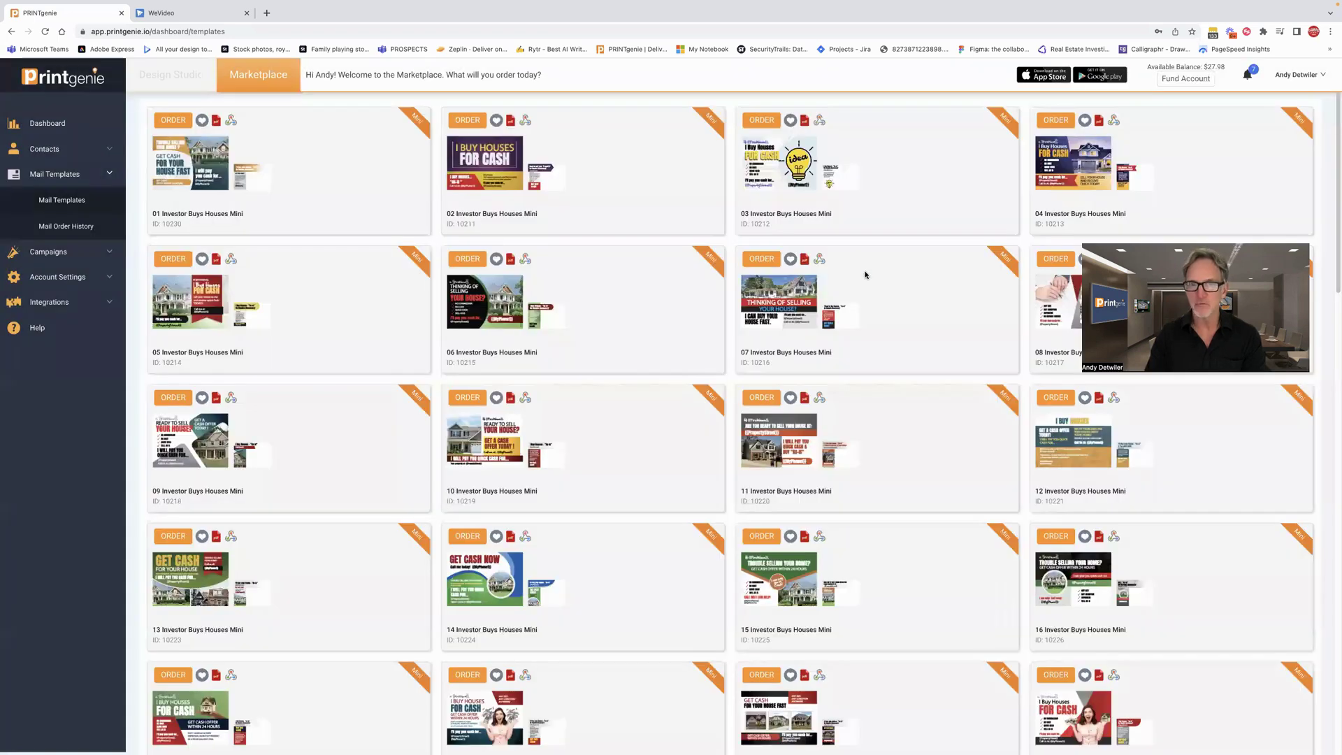
pyautogui.scroll(1, 864, 275)
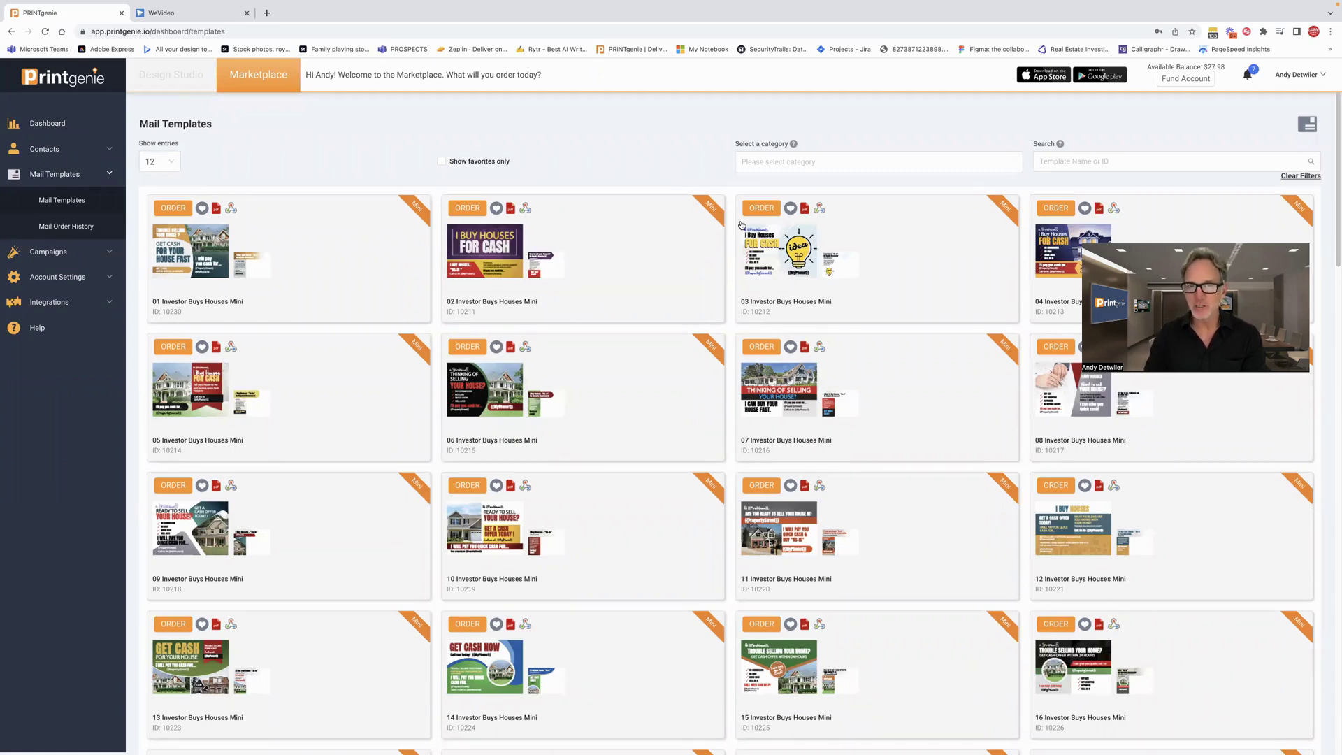
pyautogui.click(57, 151)
pyautogui.click(525, 262)
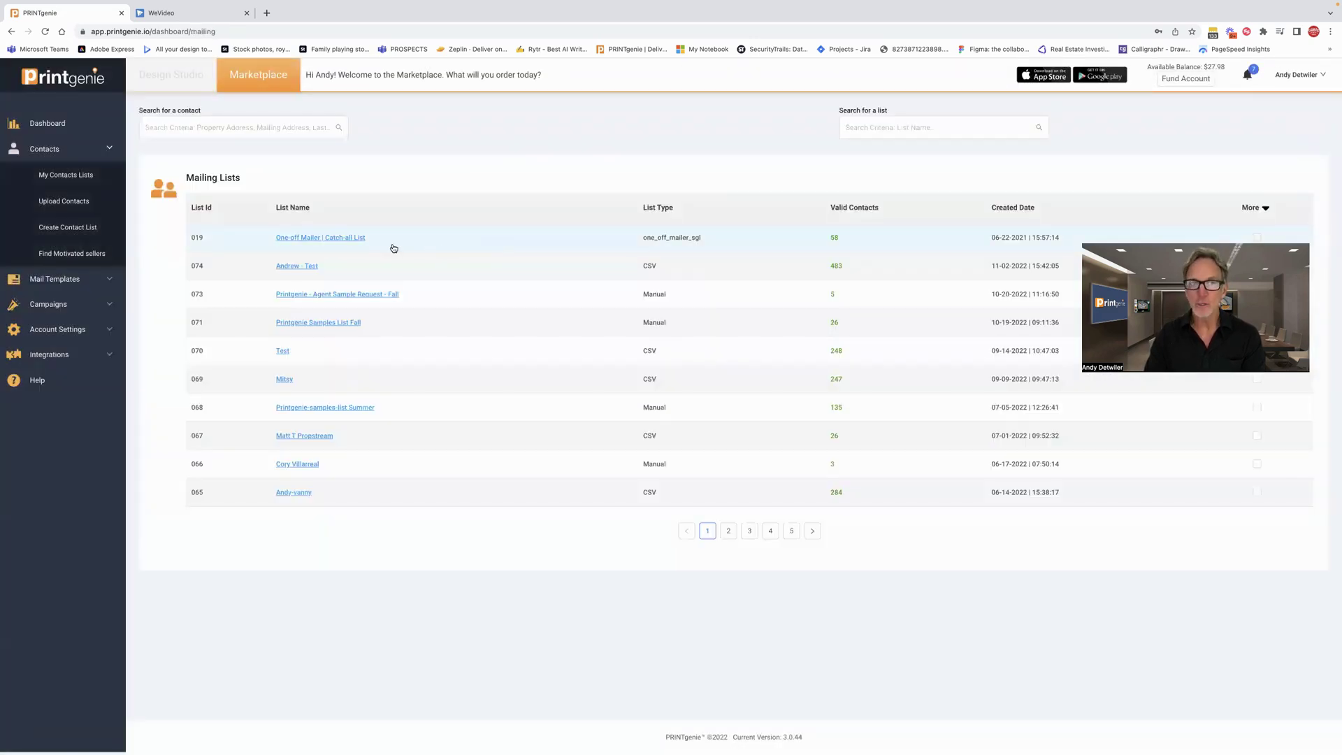
pyautogui.click(344, 240)
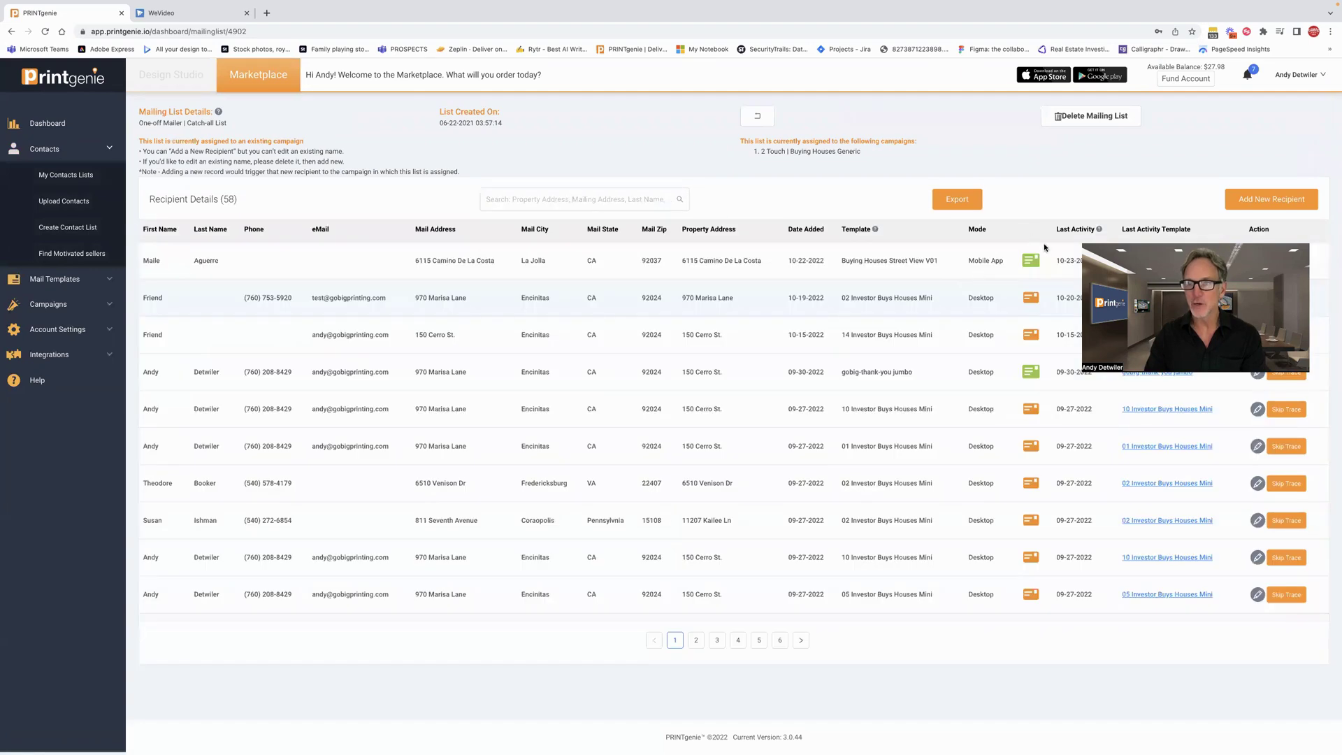
# Preview the 10 Investor Buys Houses Mini postcard sent to this list
pyautogui.click(1148, 410)
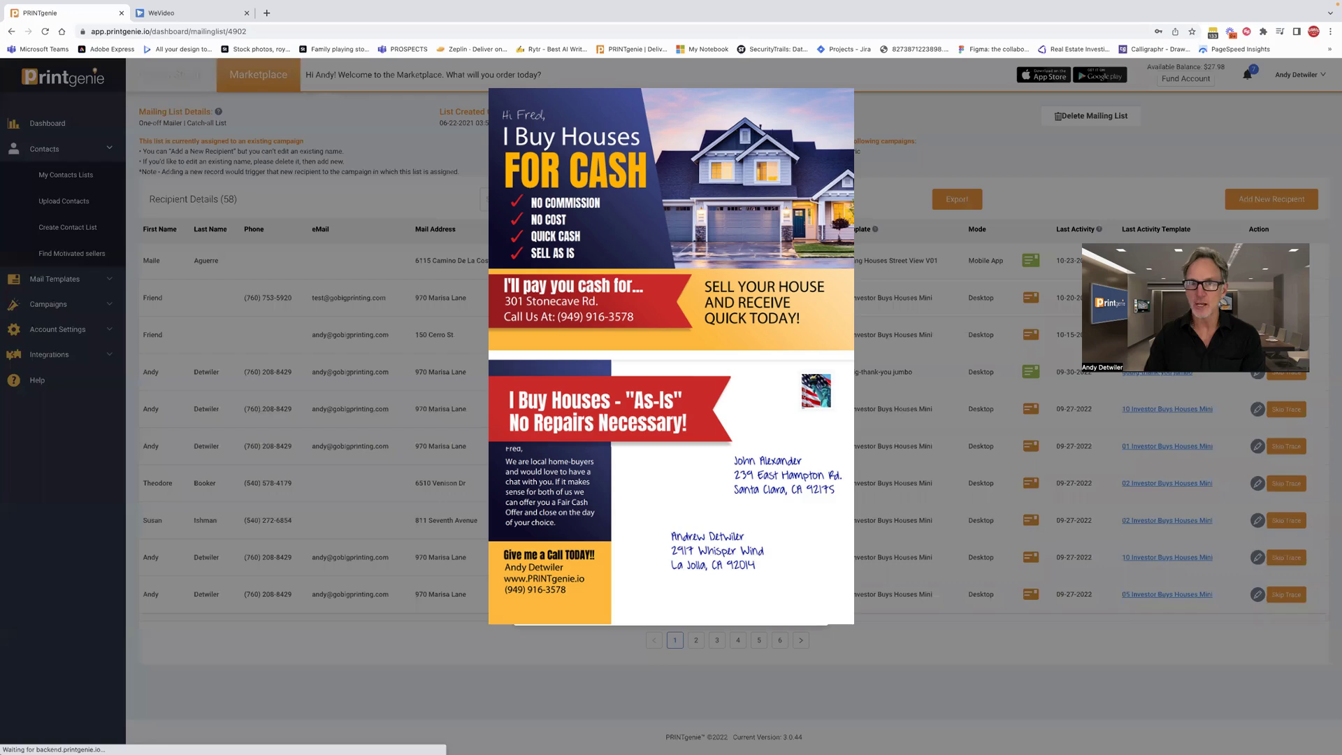
pyautogui.click(932, 450)
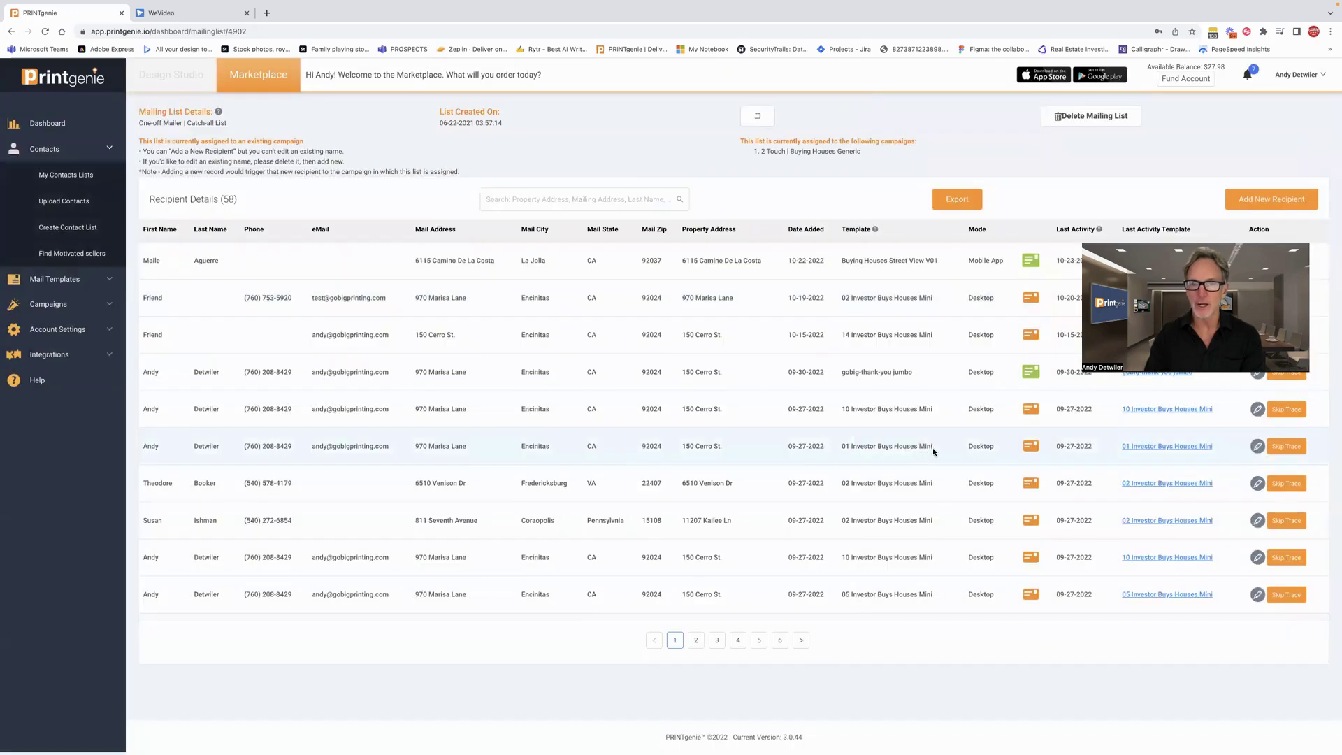
pyautogui.click(68, 279)
# Open Mail Order History under Mail Templates
pyautogui.click(66, 226)
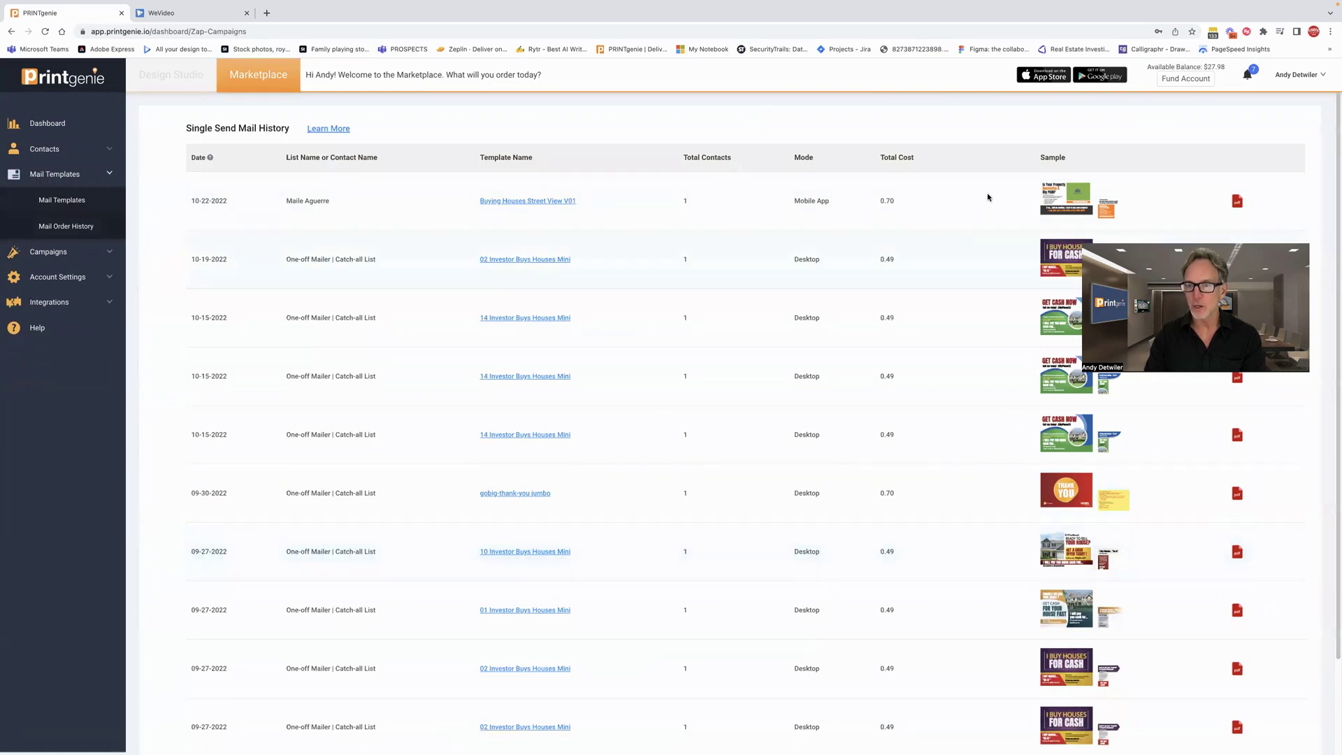
pyautogui.scroll(-2, 983, 333)
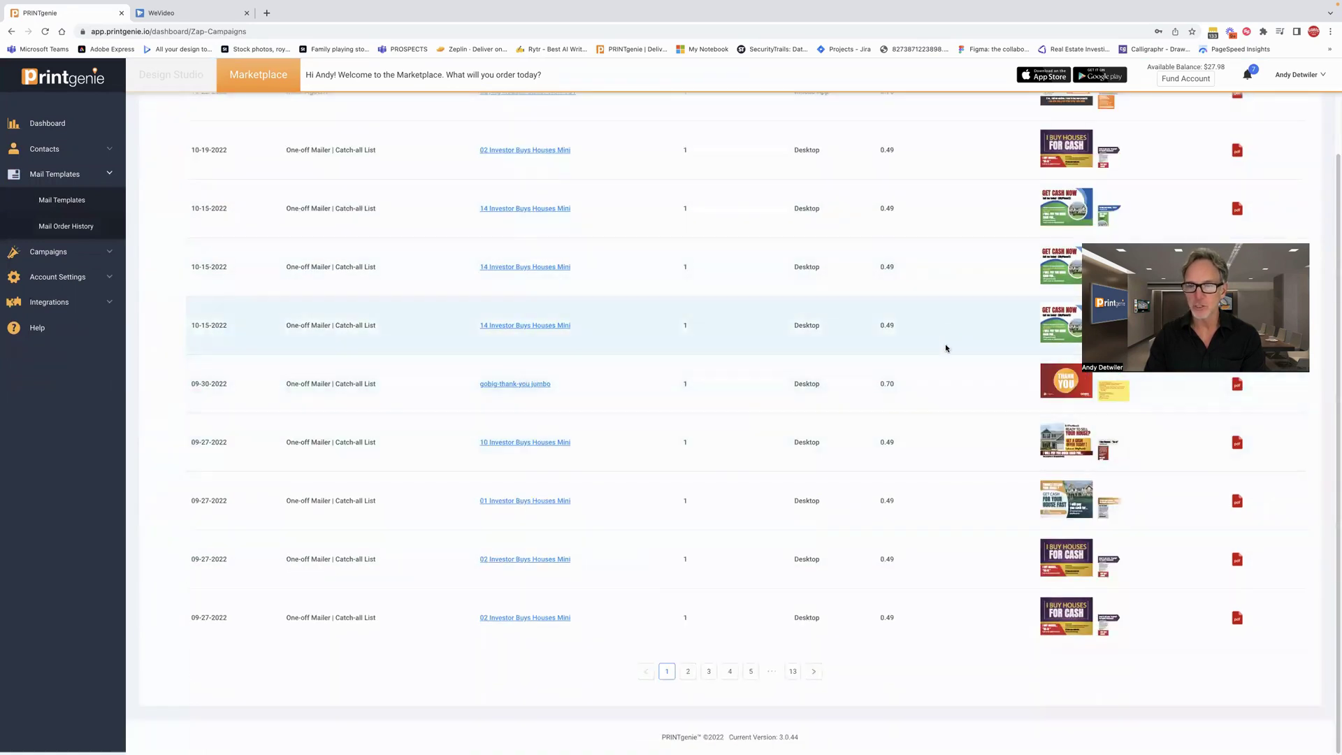
pyautogui.scroll(2, 942, 417)
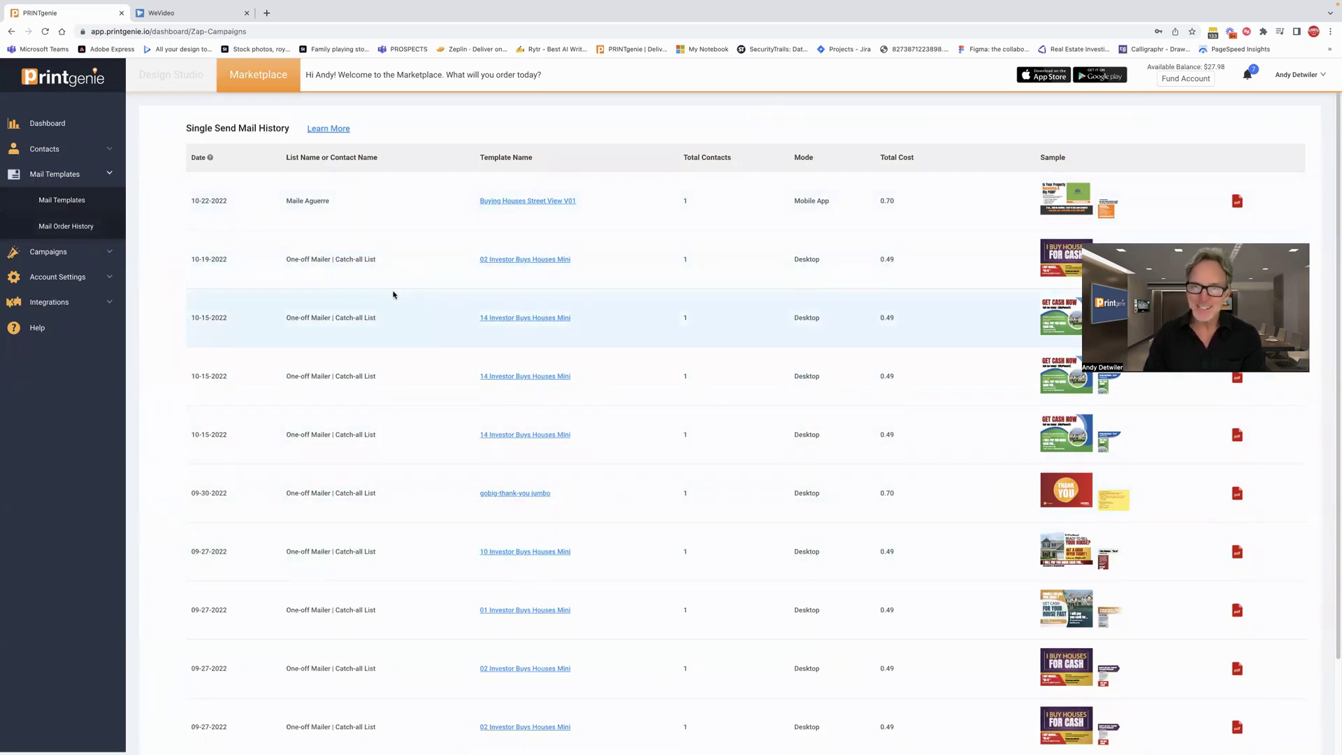
# Open Creative Financing | 4 Touch from Order Campaigns and preview its first letter
pyautogui.click(71, 254)
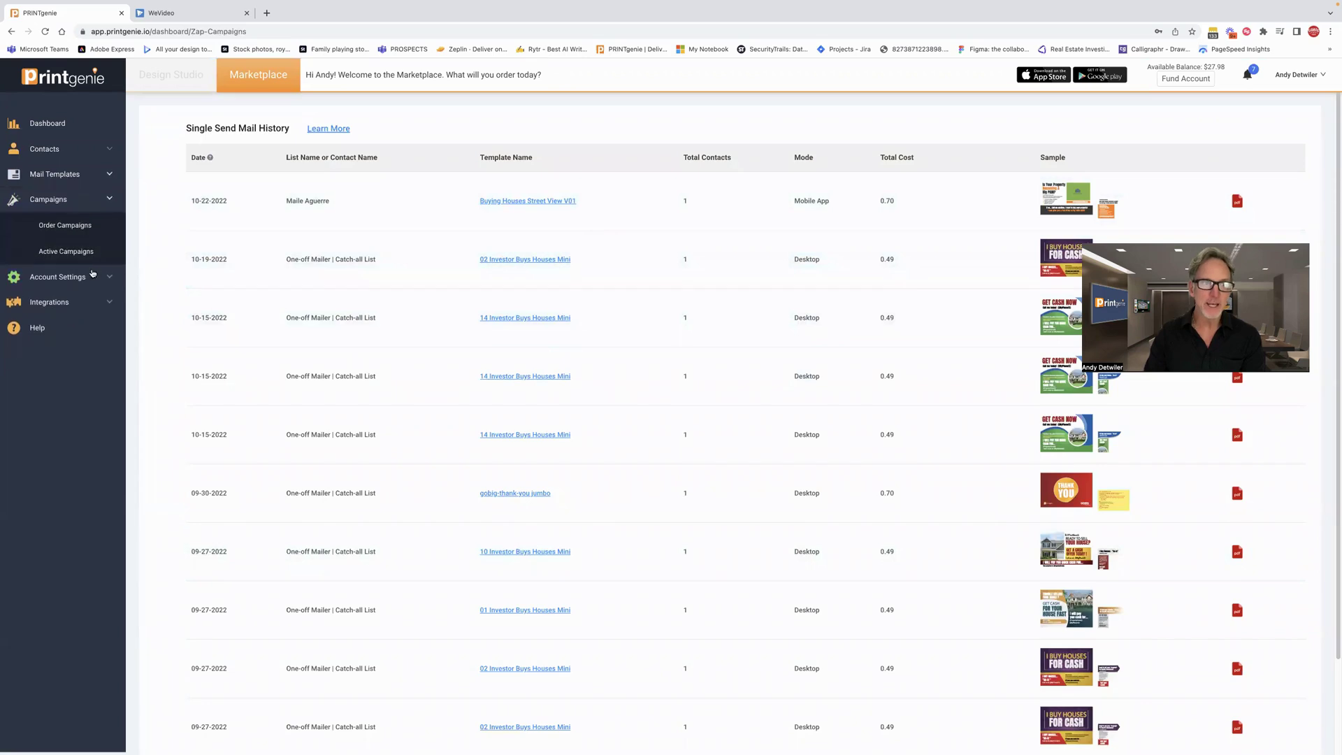
pyautogui.click(80, 225)
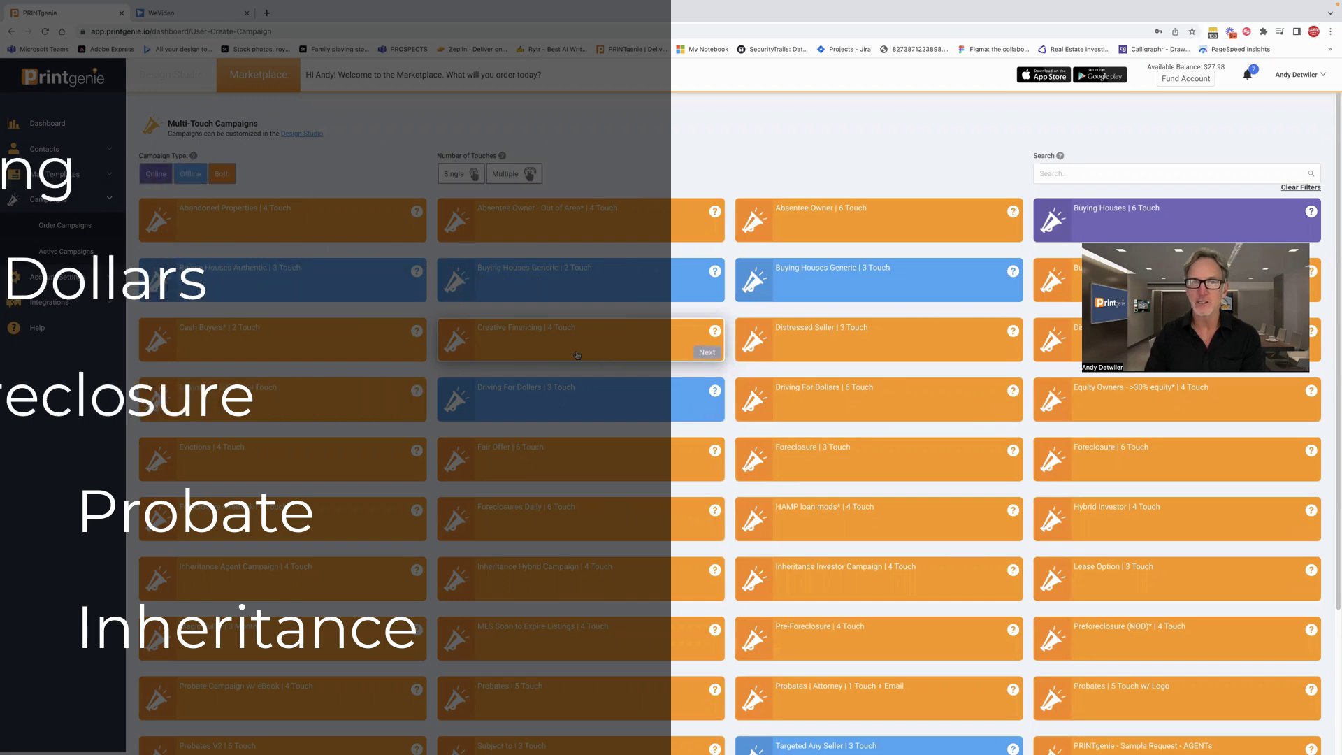
pyautogui.click(615, 352)
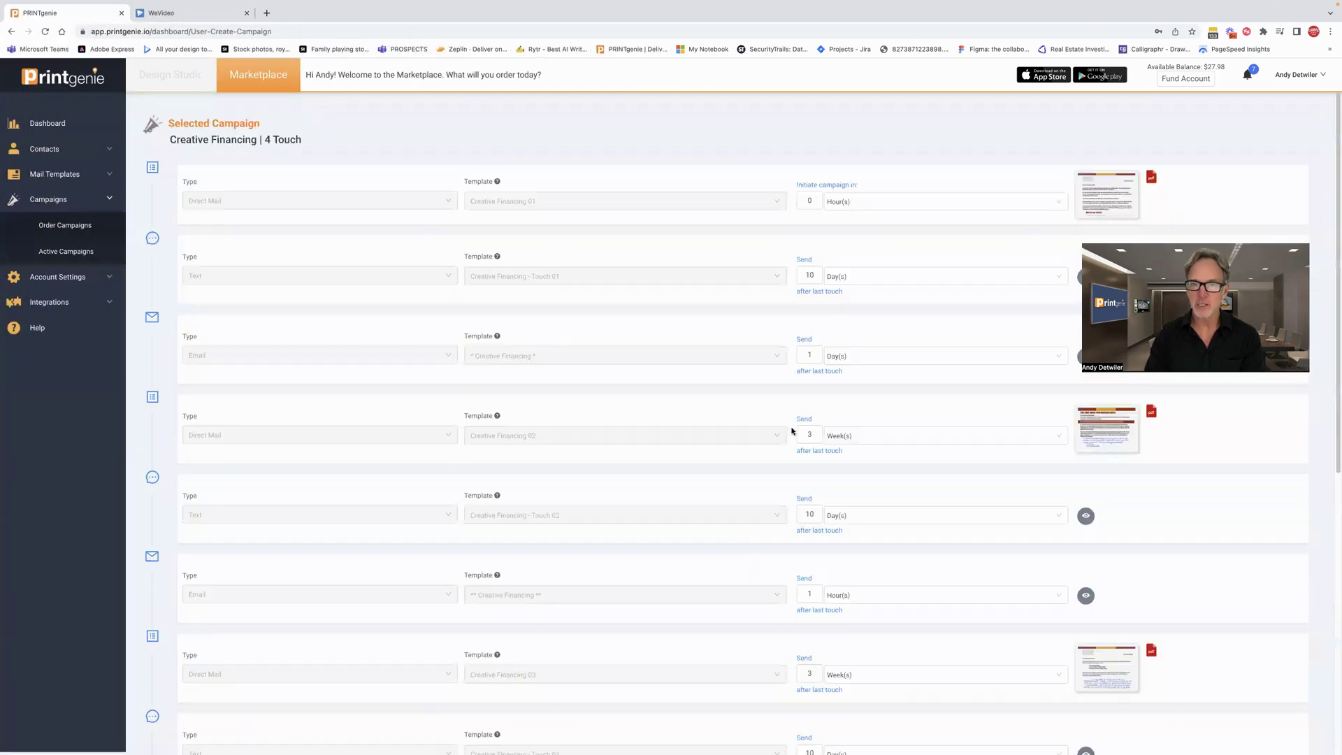
pyautogui.click(1098, 209)
pyautogui.click(827, 109)
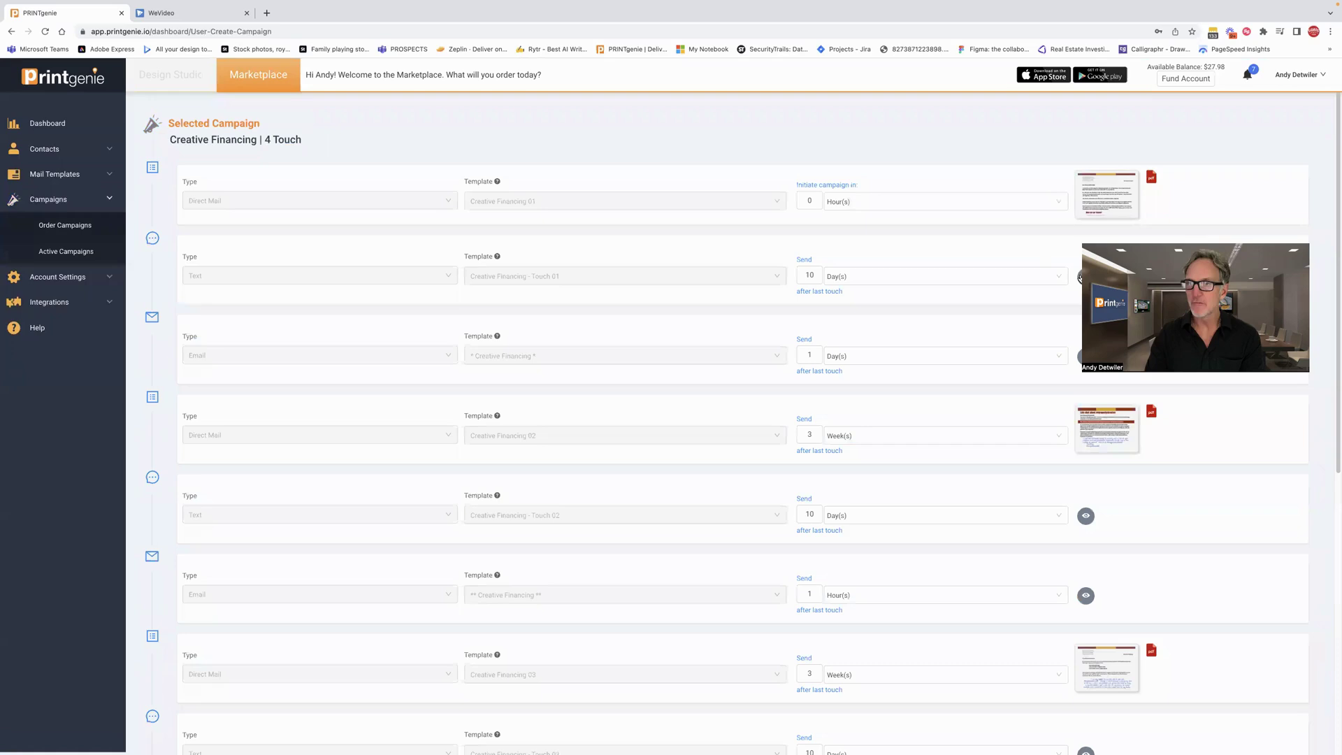
# Preview the second touch and the Creative Financing 02 and 03 letters
pyautogui.click(1081, 278)
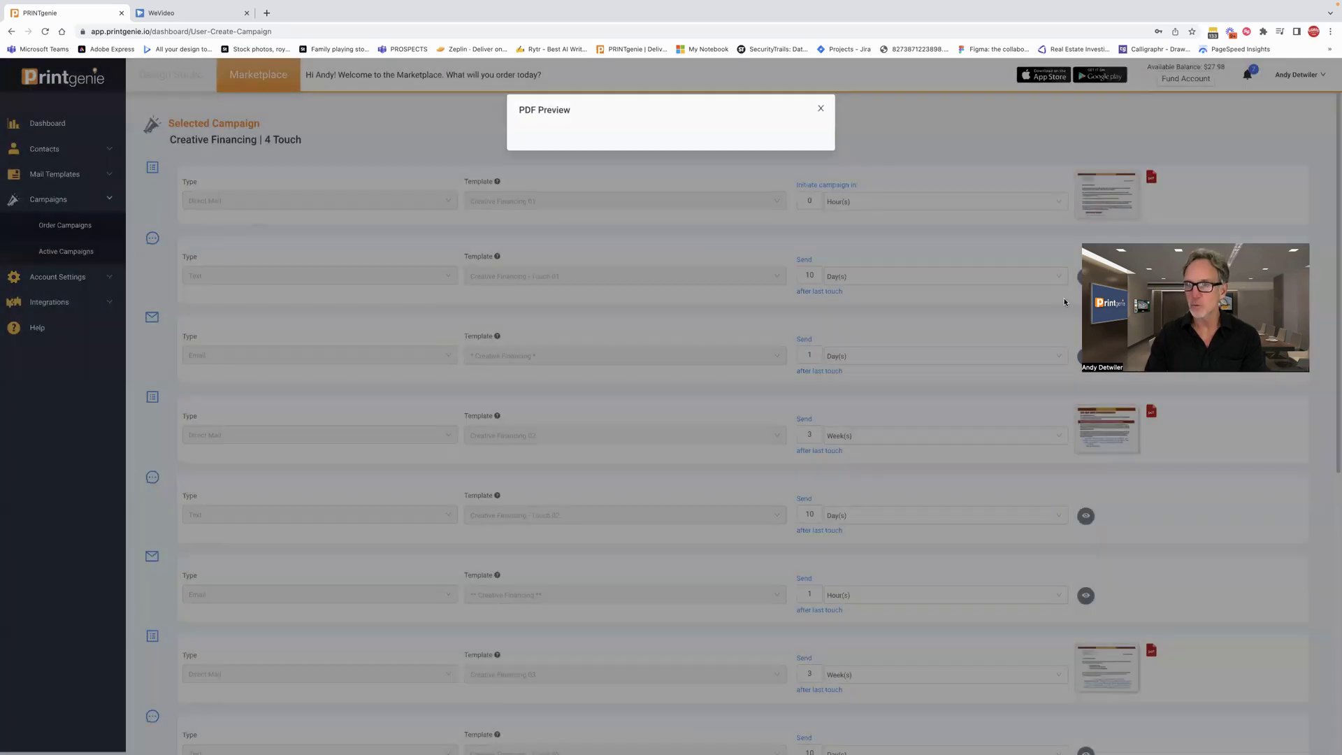
pyautogui.click(1079, 353)
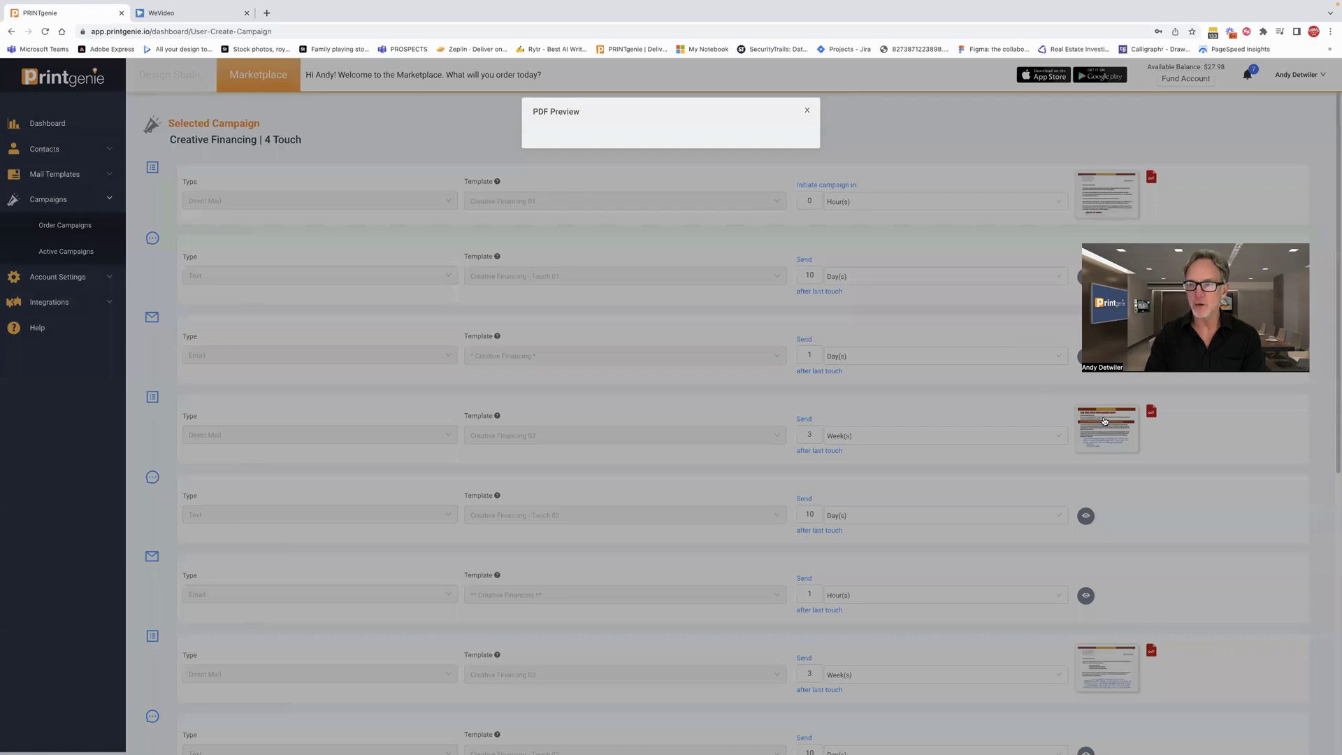
pyautogui.click(1103, 421)
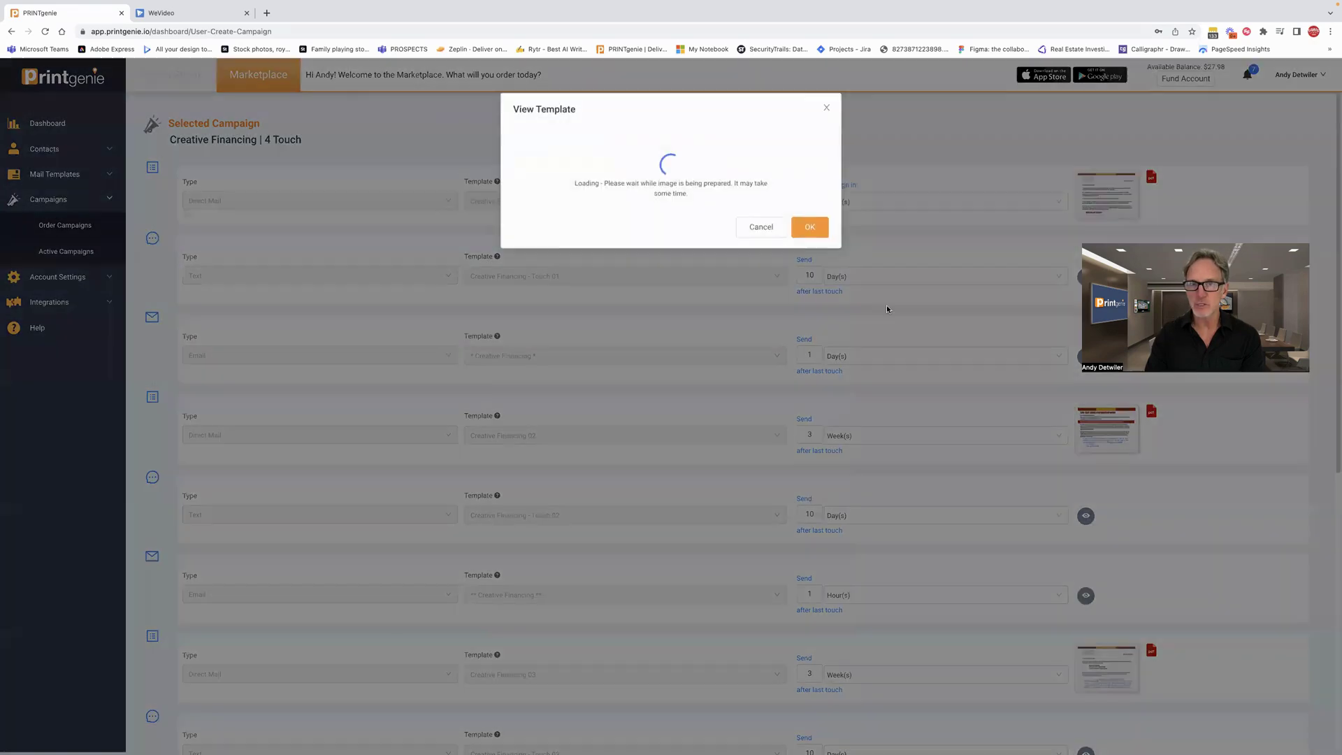
pyautogui.click(862, 184)
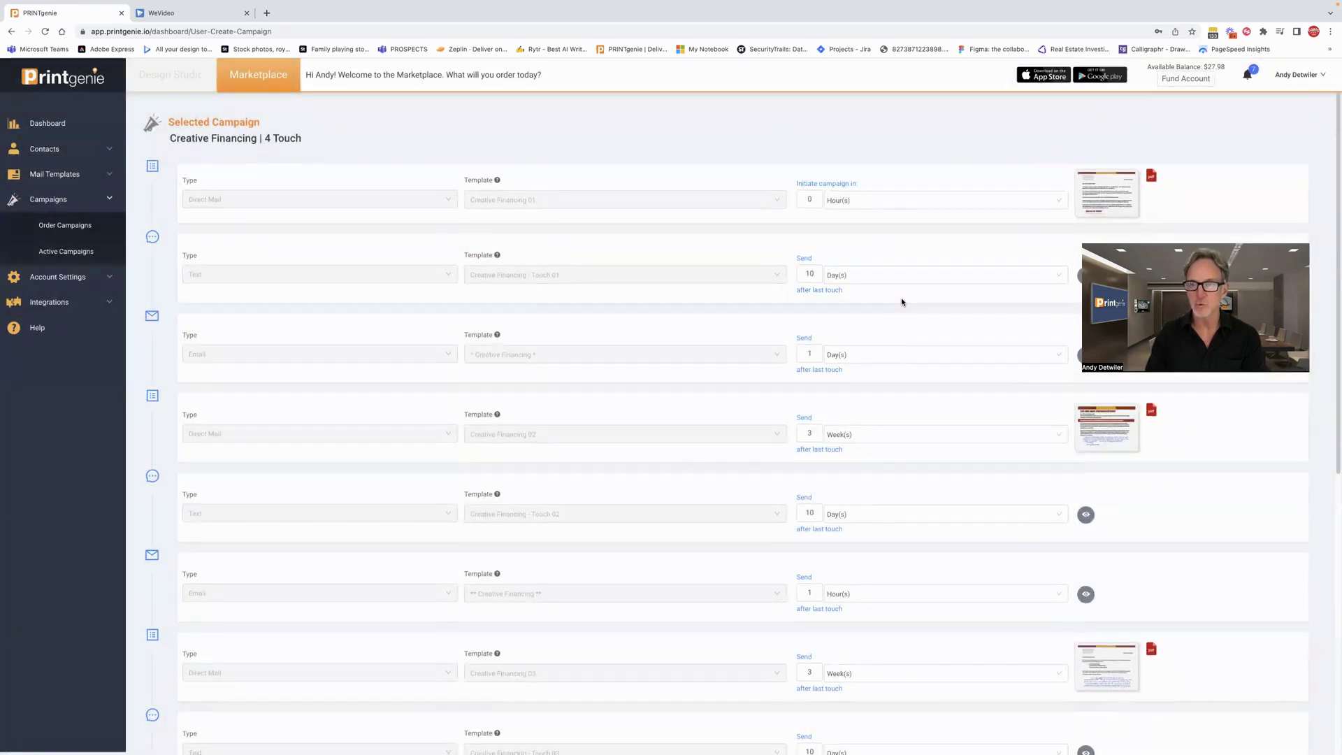
pyautogui.scroll(-6, 1145, 498)
pyautogui.click(1127, 504)
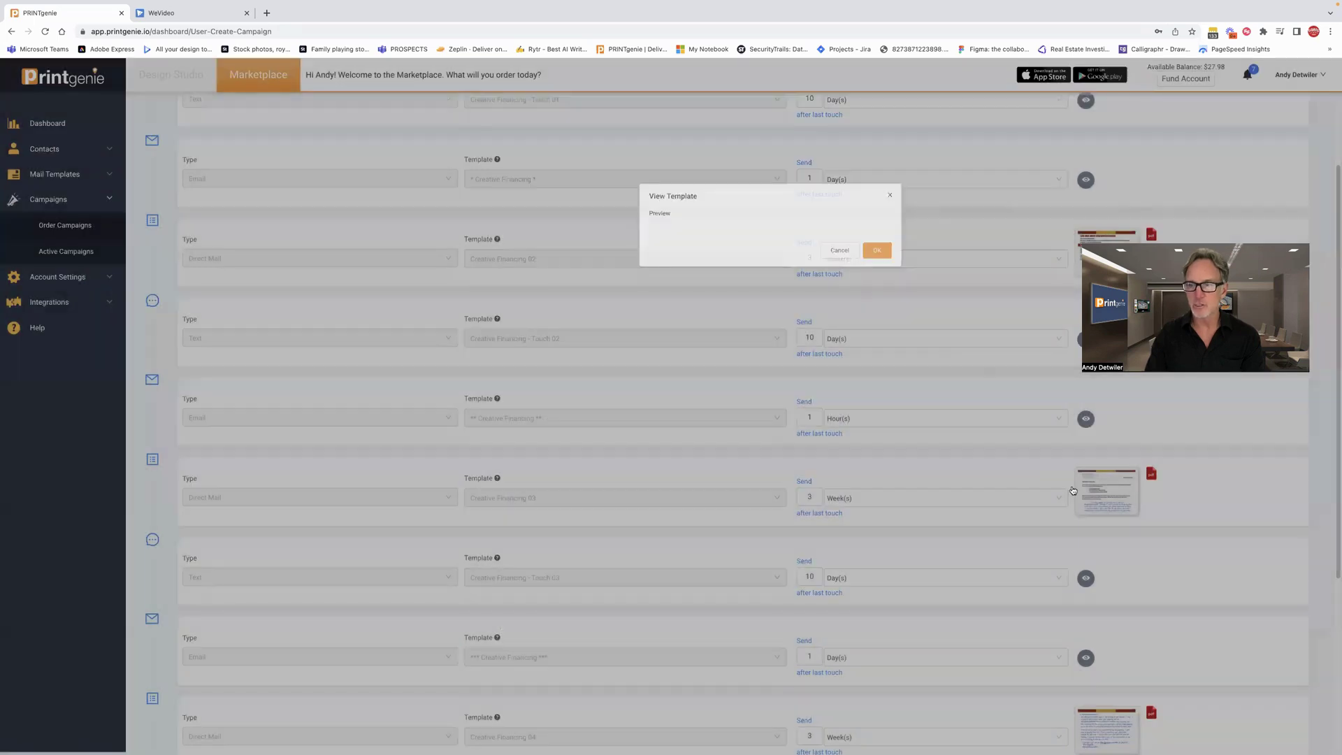
pyautogui.click(1073, 491)
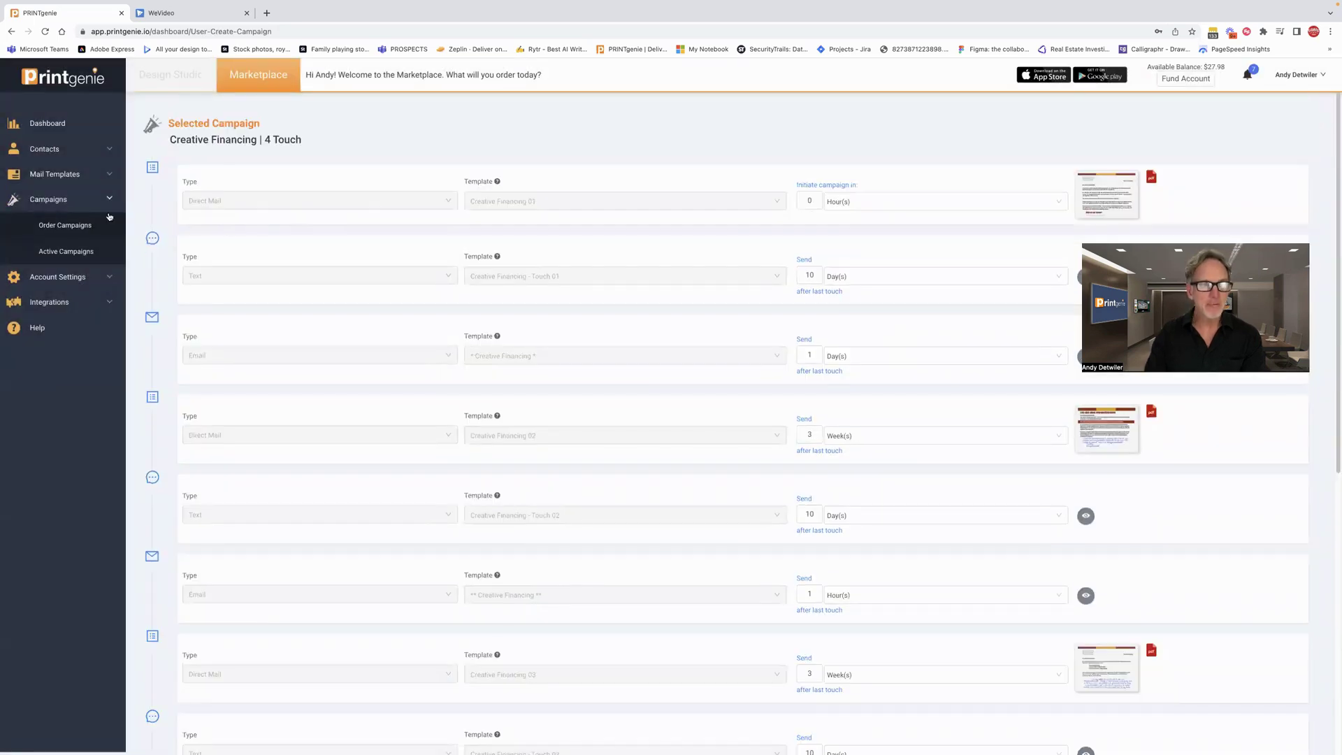
pyautogui.click(49, 203)
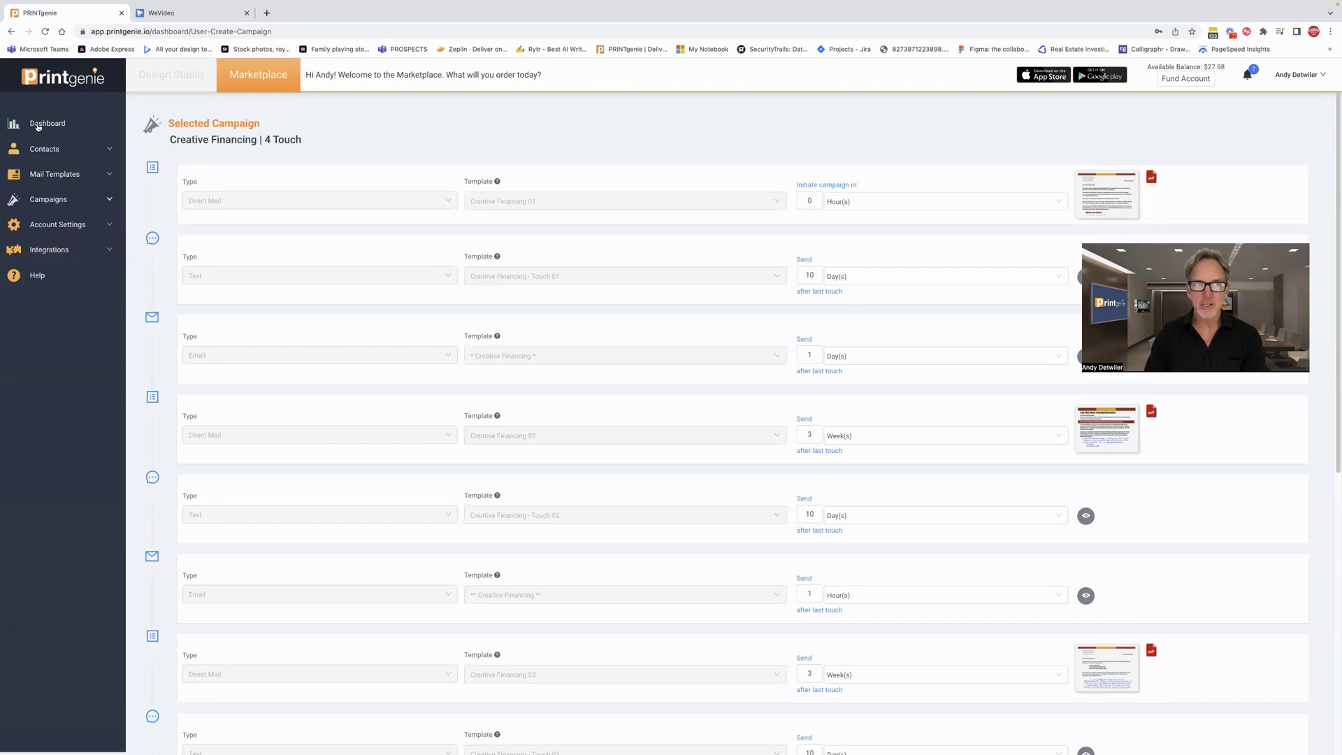
# Open the Design Studio's Mail Templates and start Create Direct Mail Template
pyautogui.click(175, 78)
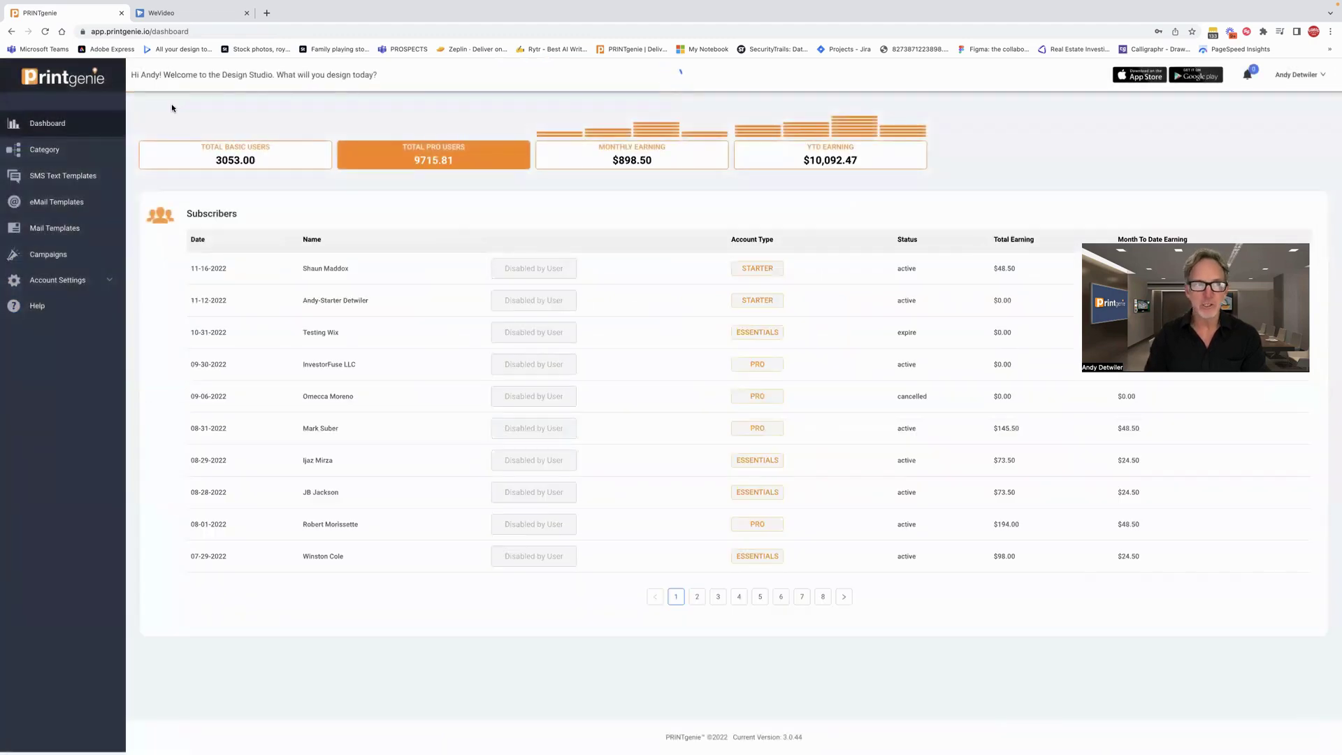
pyautogui.click(63, 230)
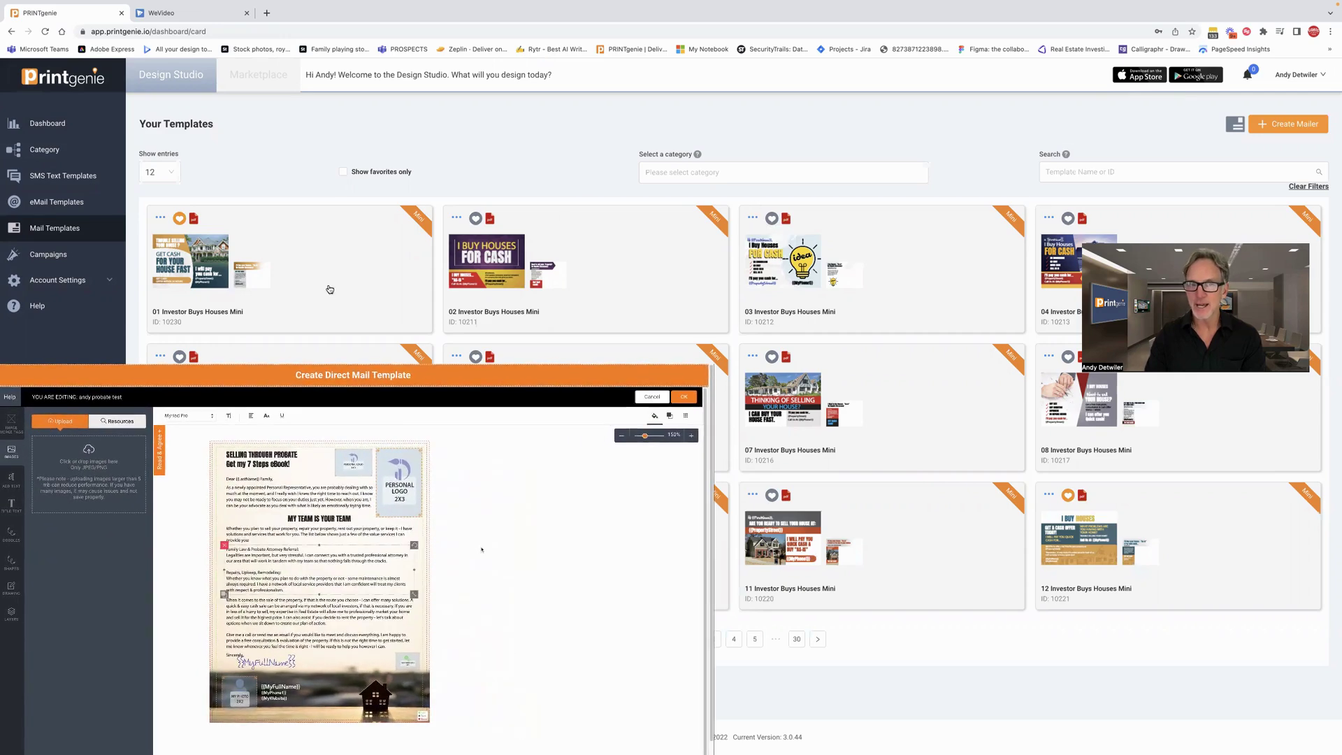
pyautogui.click(1288, 122)
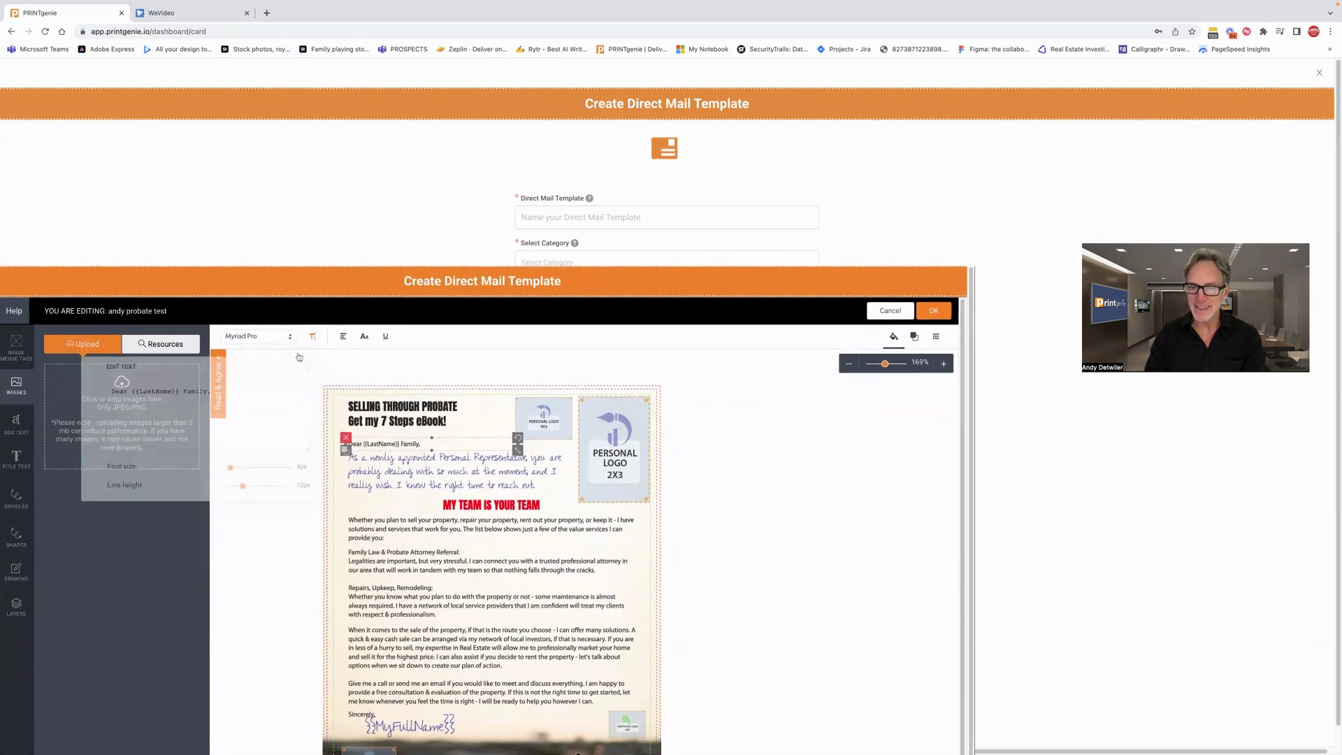
pyautogui.write('ear {{Fir')
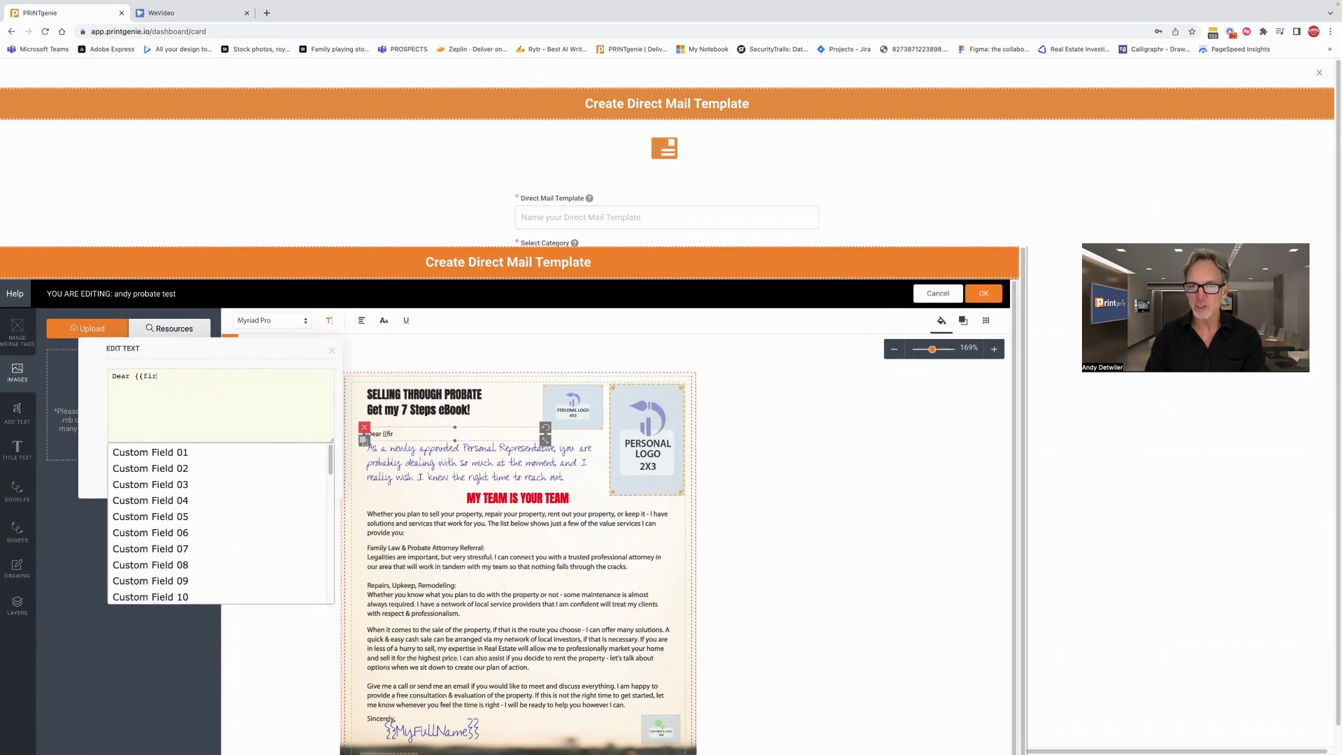
pyautogui.write('stName}}')
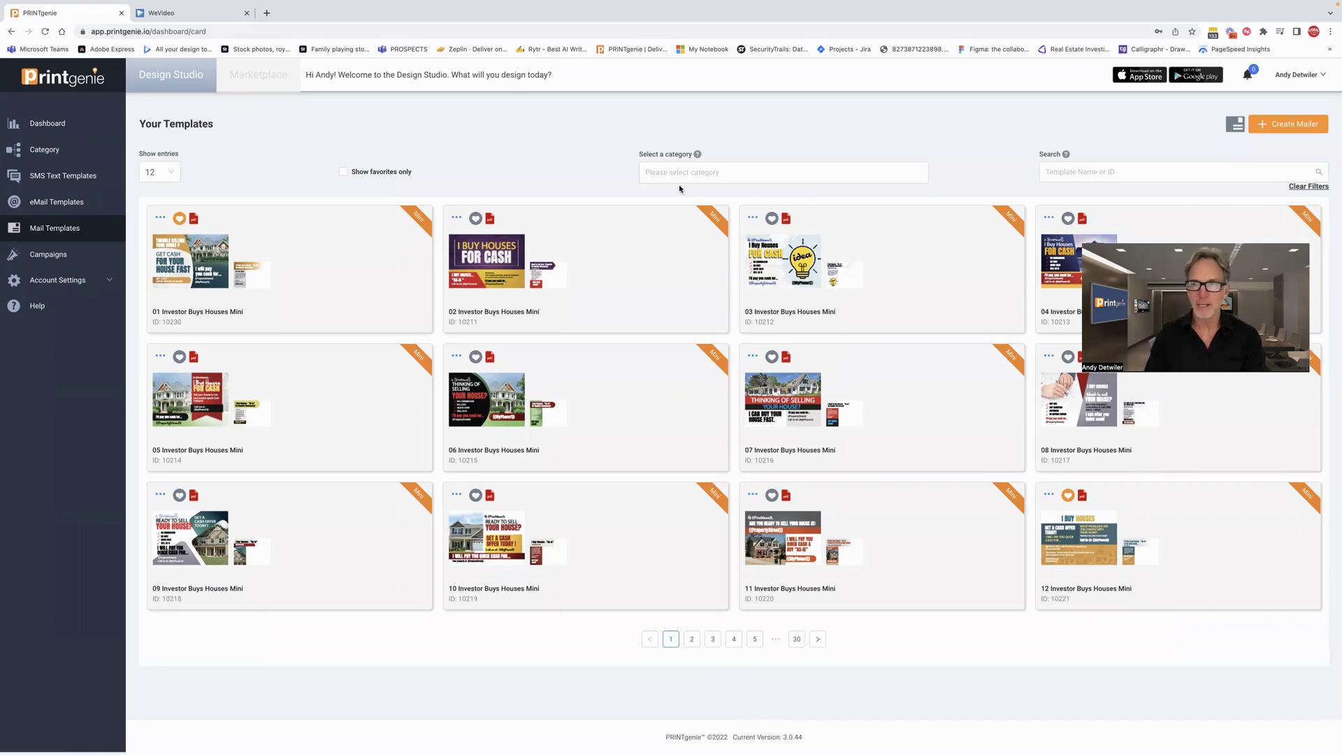
# Search the Marketplace Mail Templates for 'probate' and preview Selling Through Probate
pyautogui.click(258, 75)
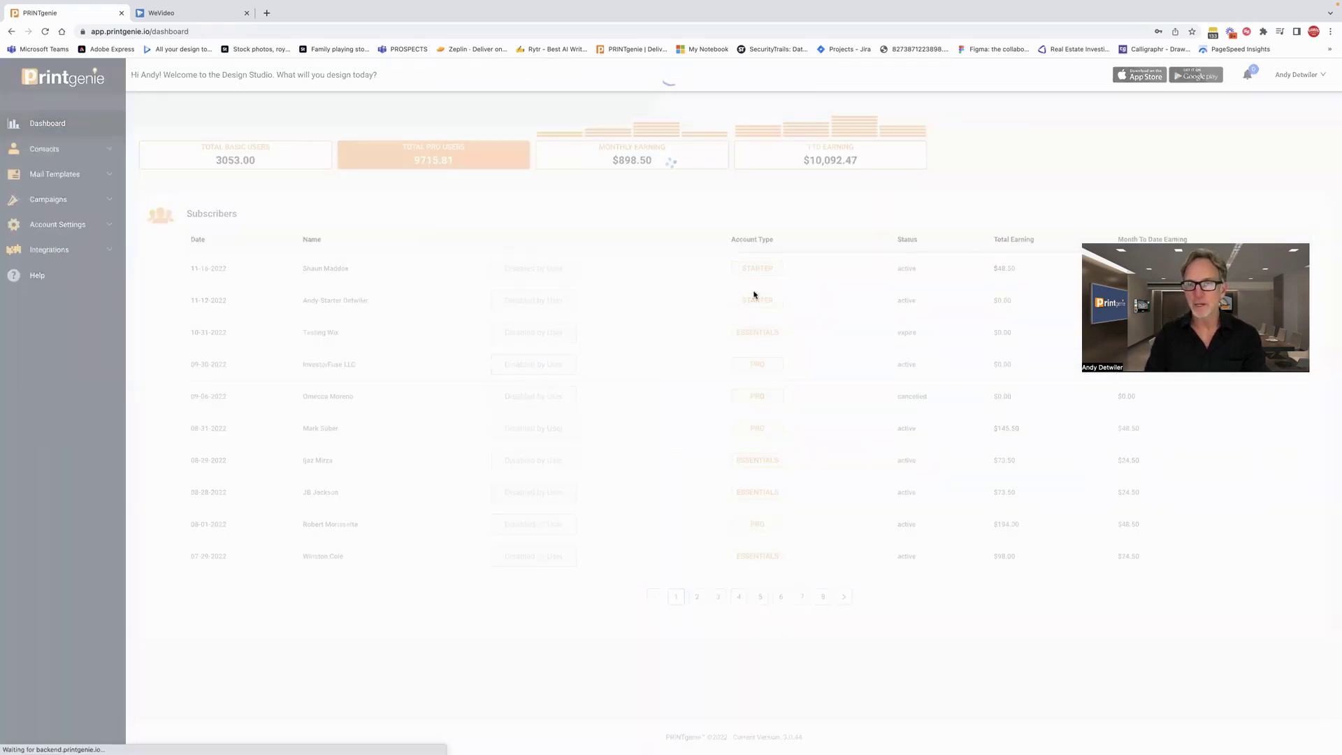
pyautogui.click(106, 175)
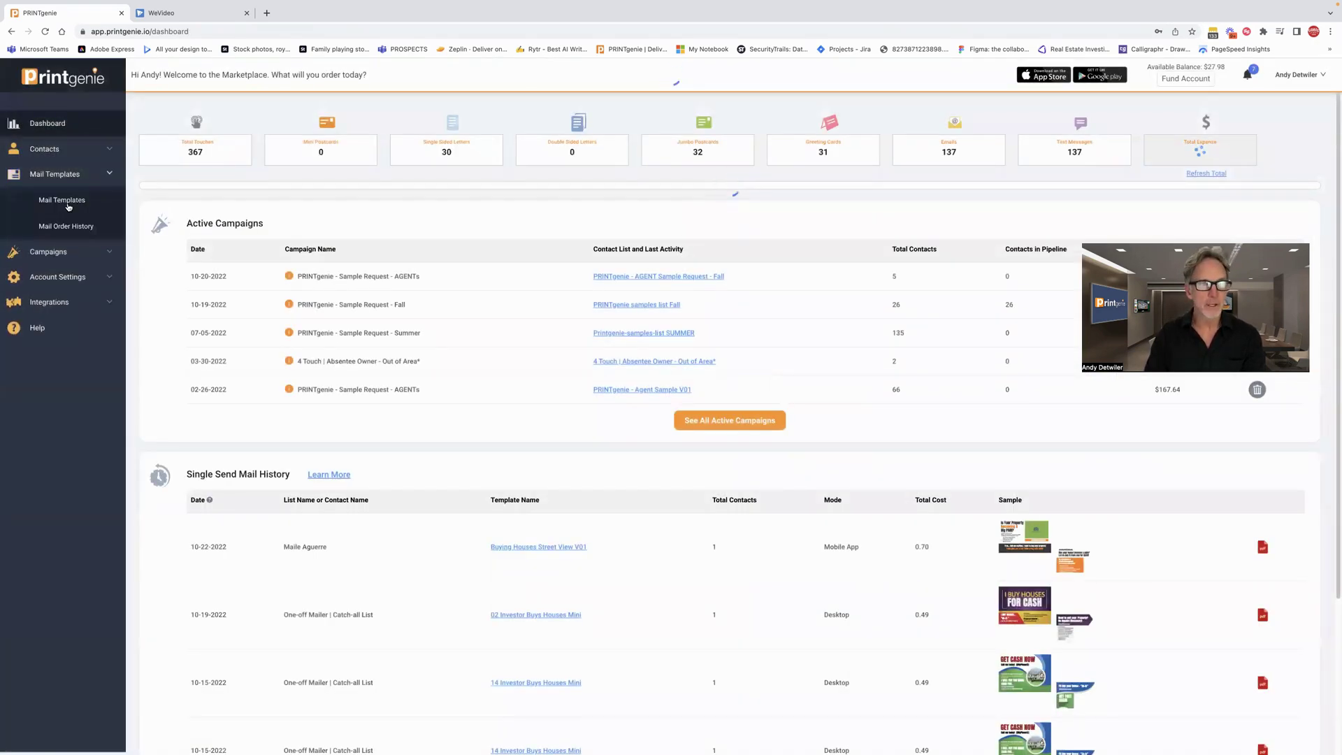
pyautogui.click(106, 200)
pyautogui.click(1092, 163)
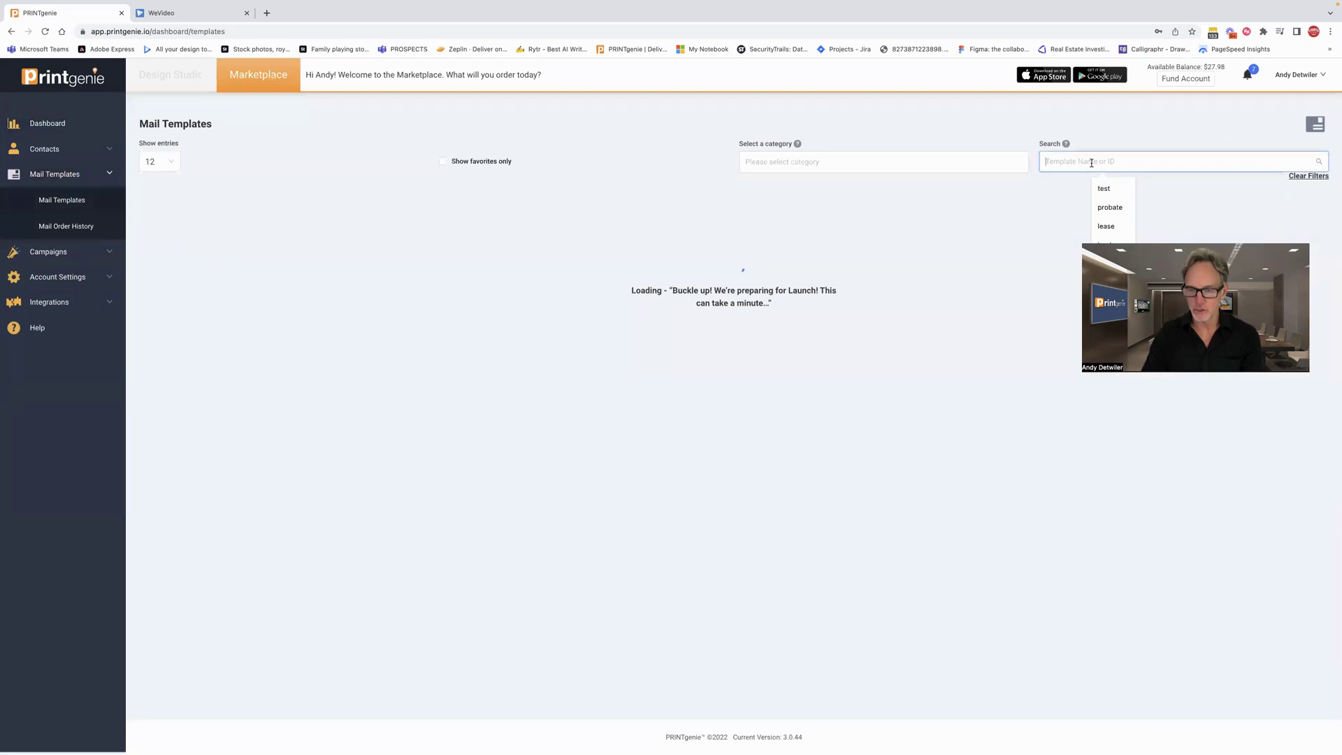
pyautogui.write('probate')
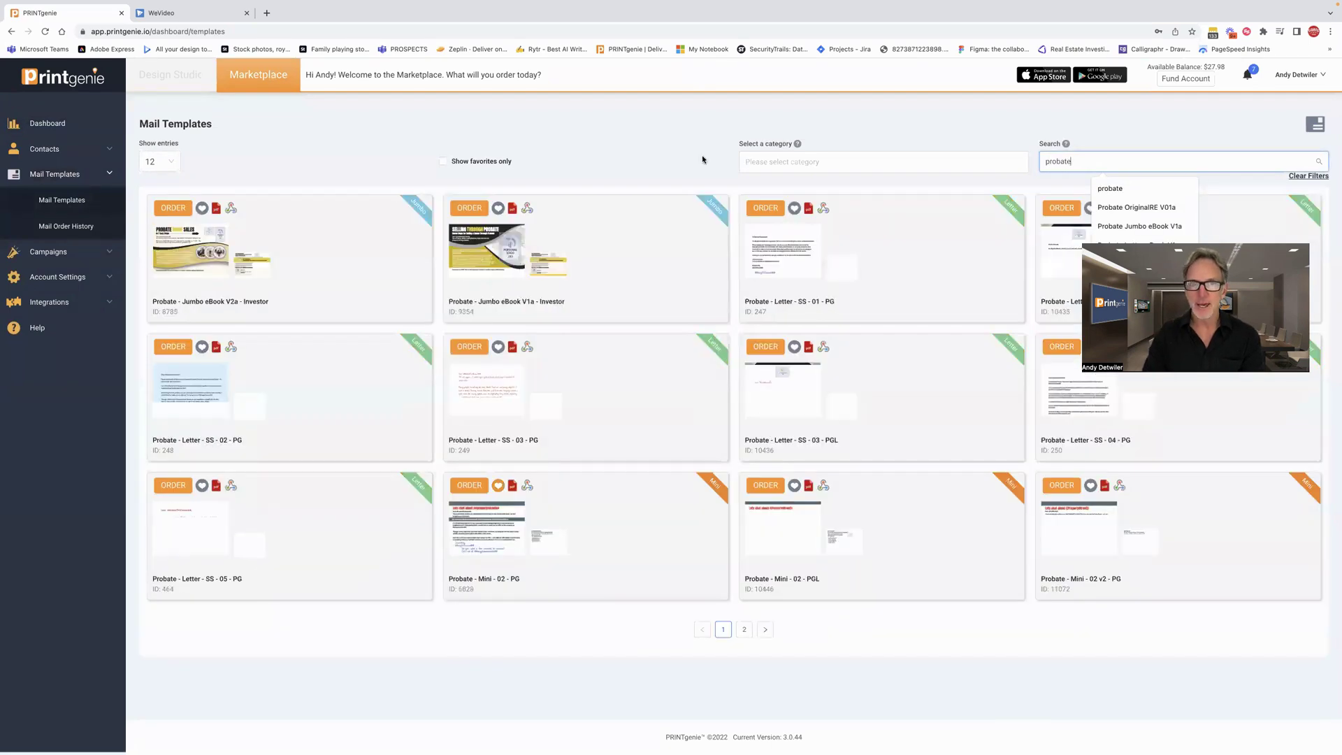
pyautogui.click(528, 210)
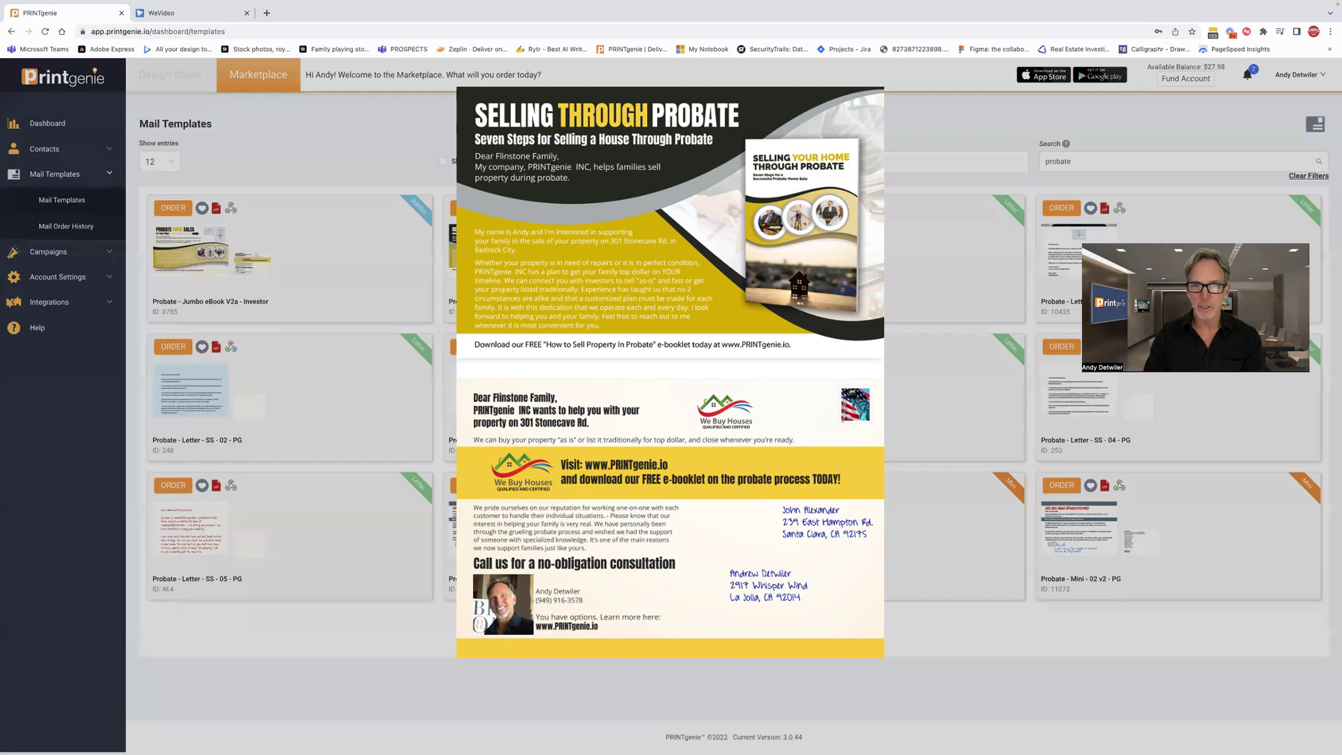